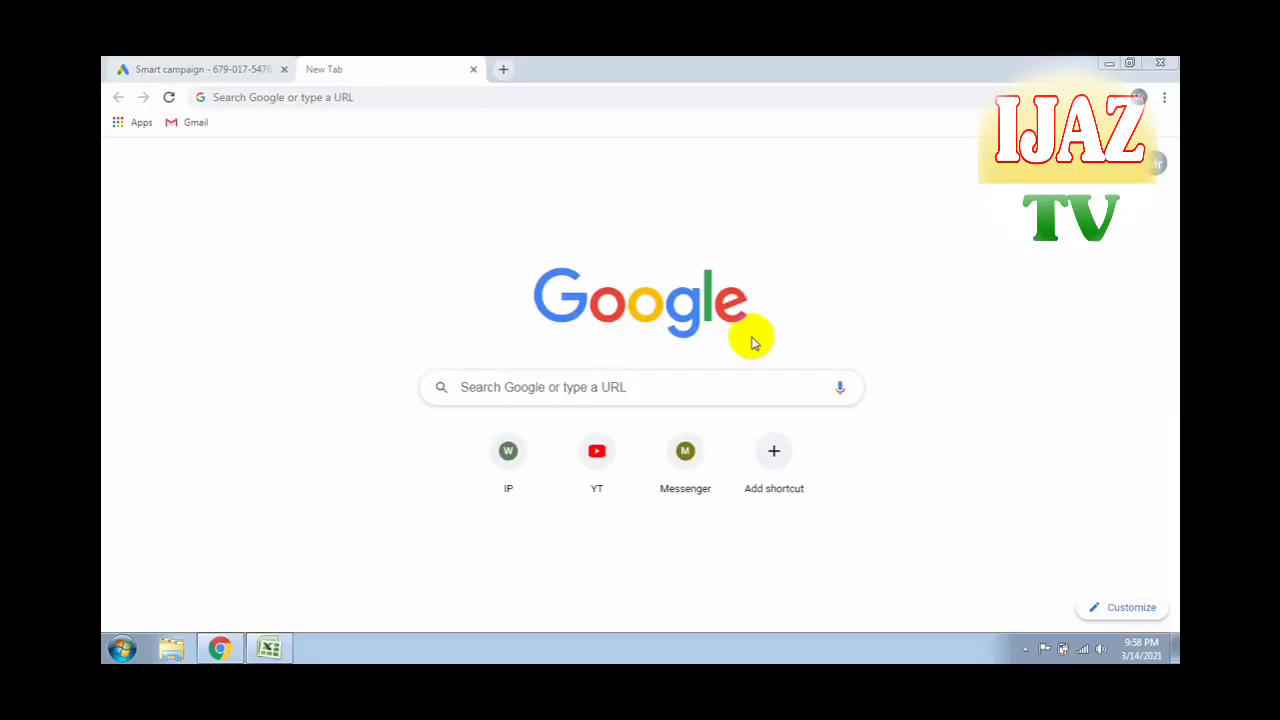
# - Search Google for 'google keyword planner' and open the advertised Google Keyword Planner result
pyautogui.click(409, 95)
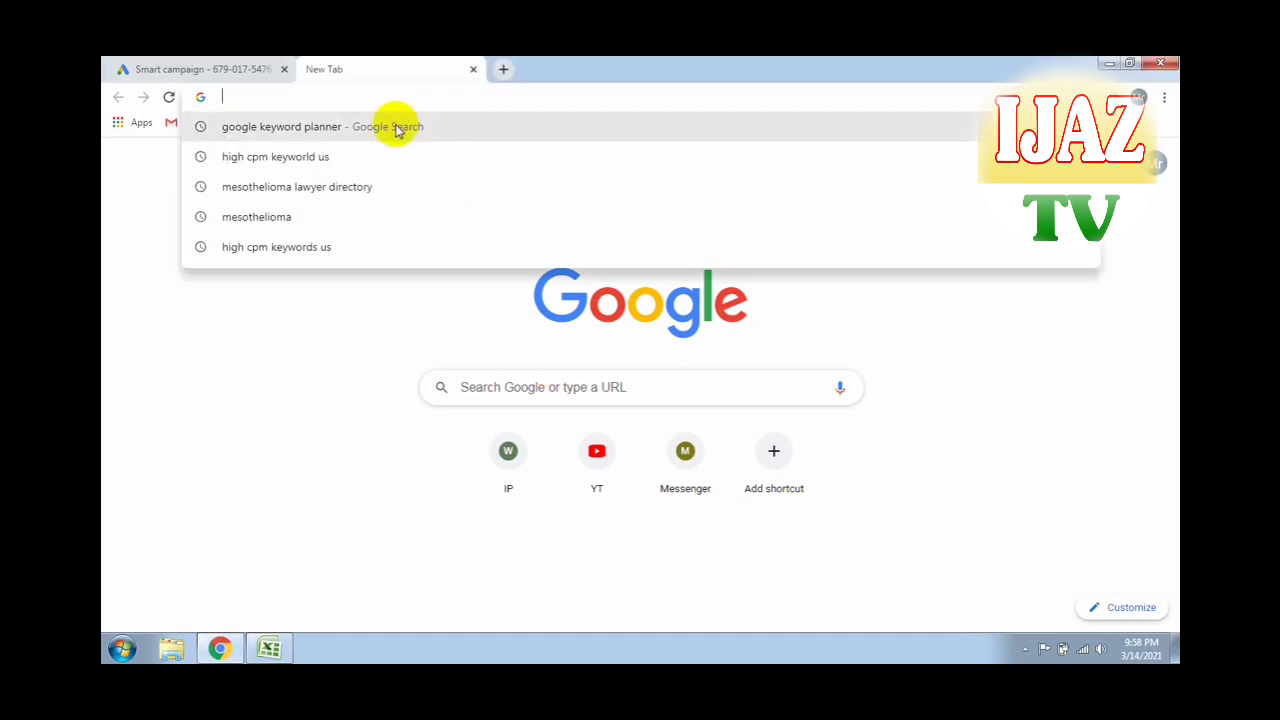
pyautogui.click(397, 127)
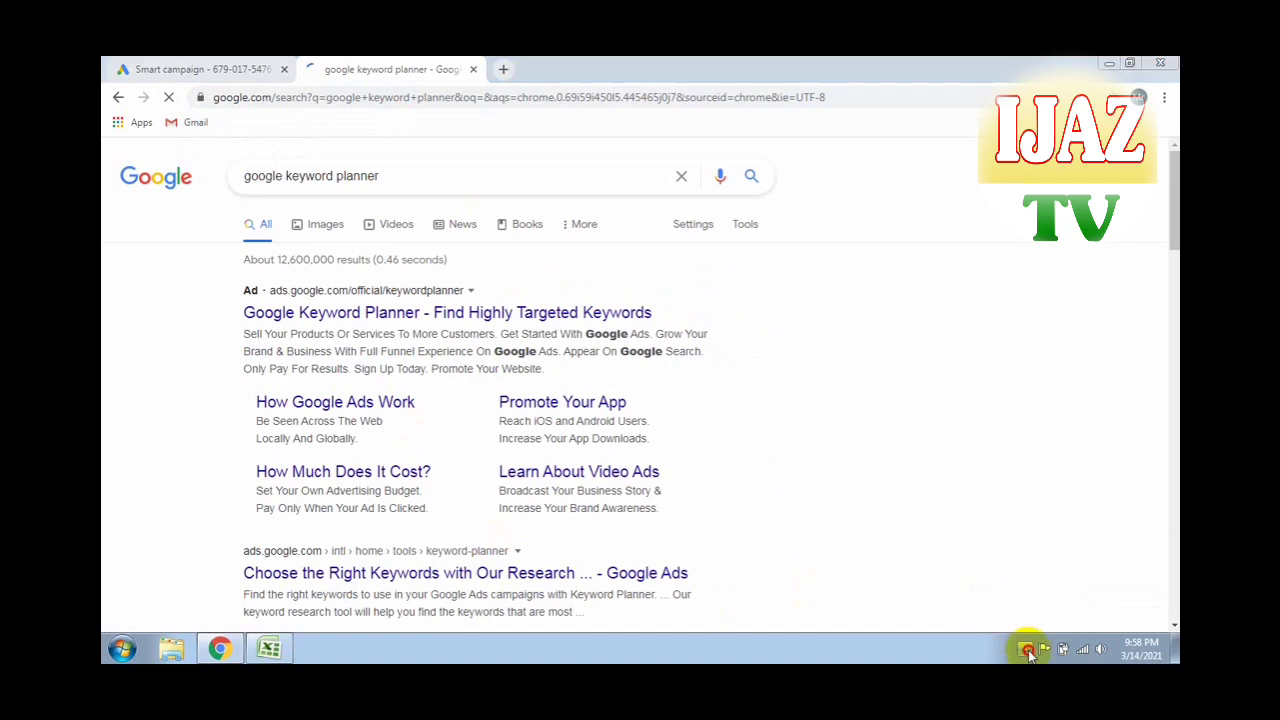
pyautogui.click(1026, 648)
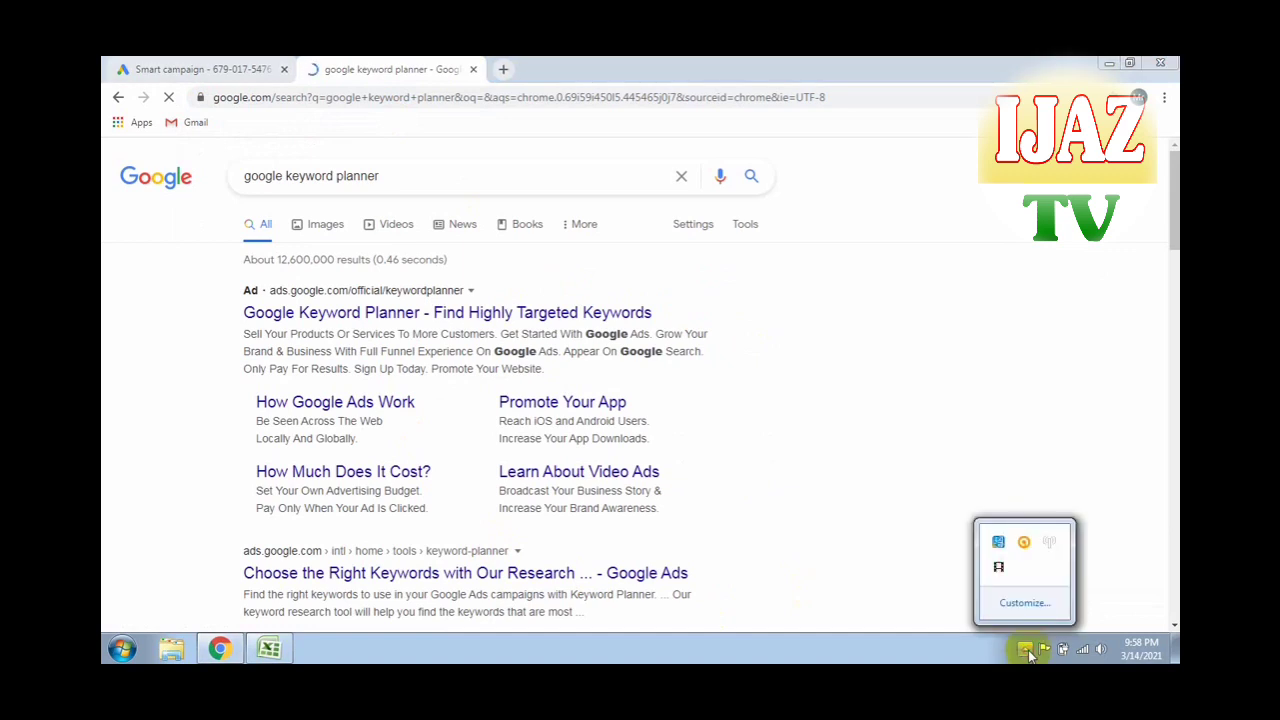
pyautogui.click(1026, 648)
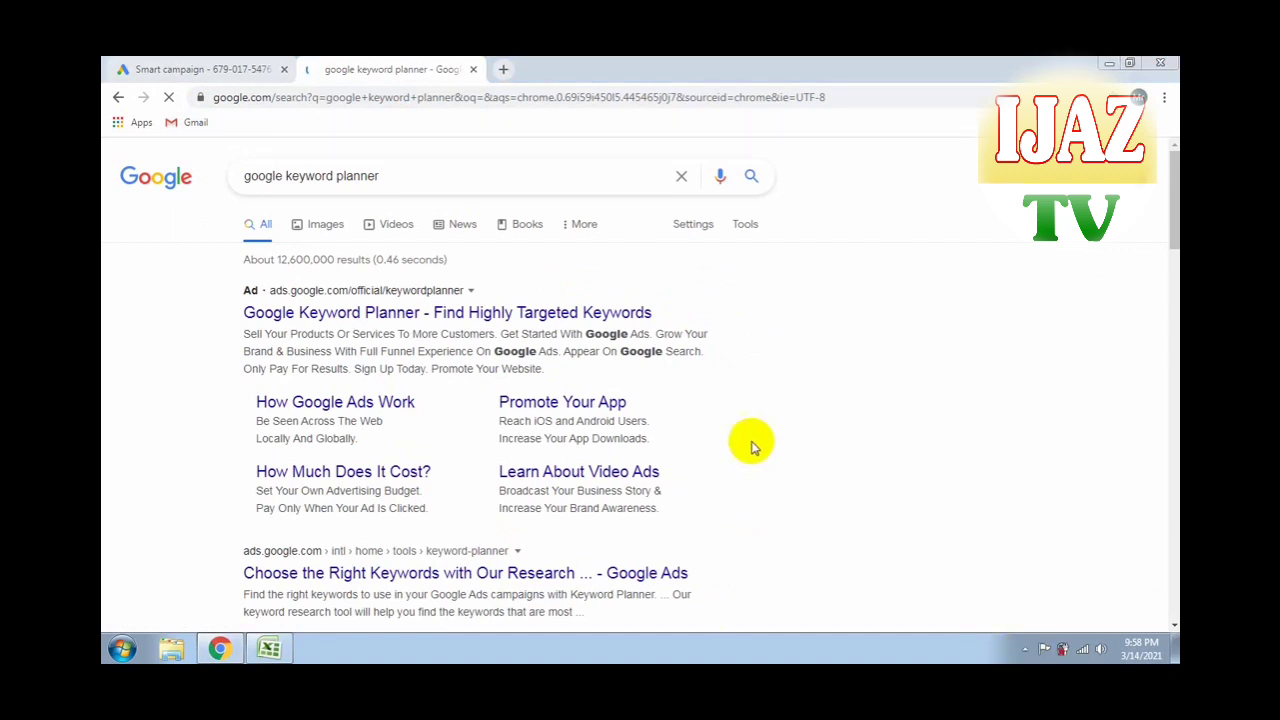
pyautogui.click(483, 314)
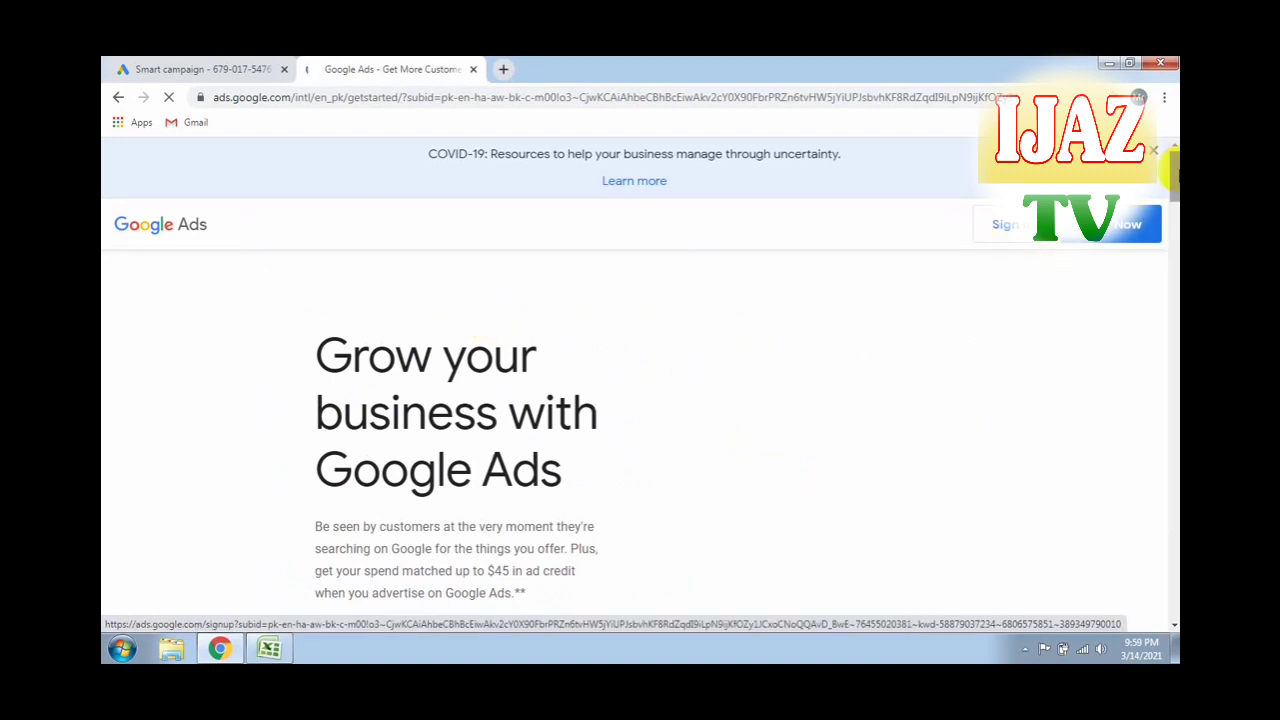
# - Start the Google Ads sign-up with 'Start now' to reach the main advertising goal page
pyautogui.moveTo(1172, 176); pyautogui.dragTo(1176, 244)
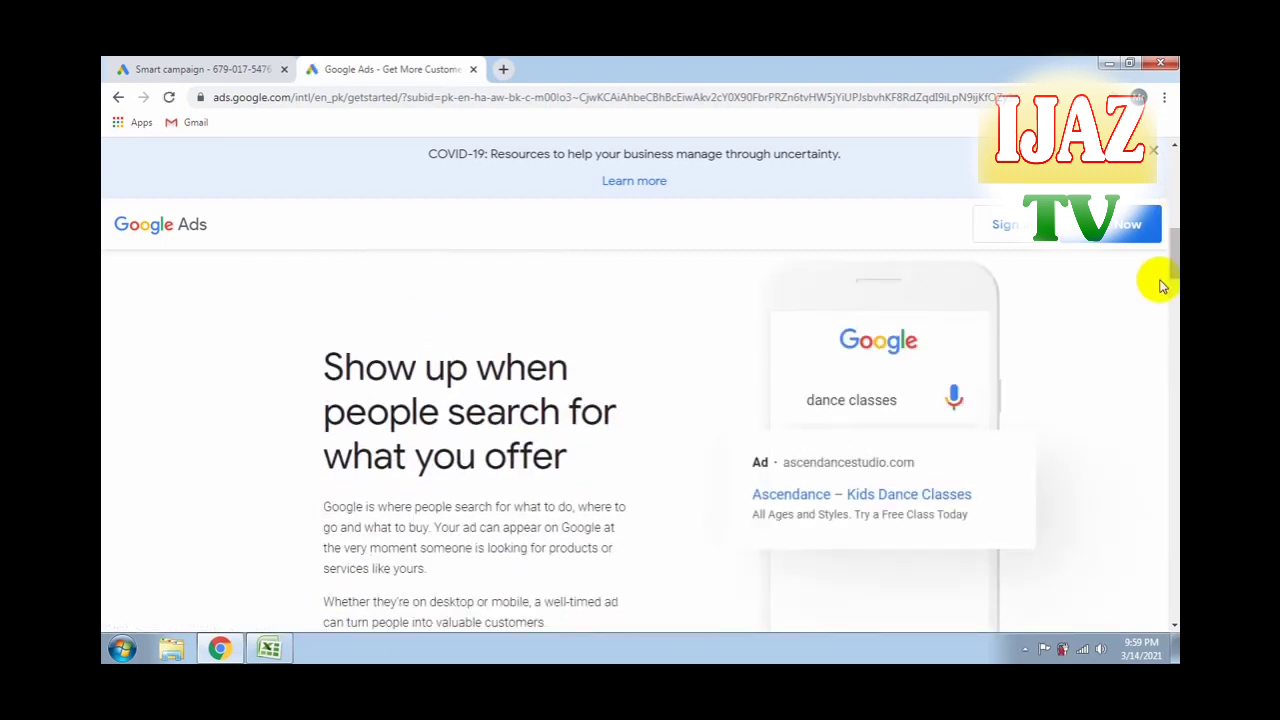
pyautogui.moveTo(1175, 268); pyautogui.dragTo(1175, 222)
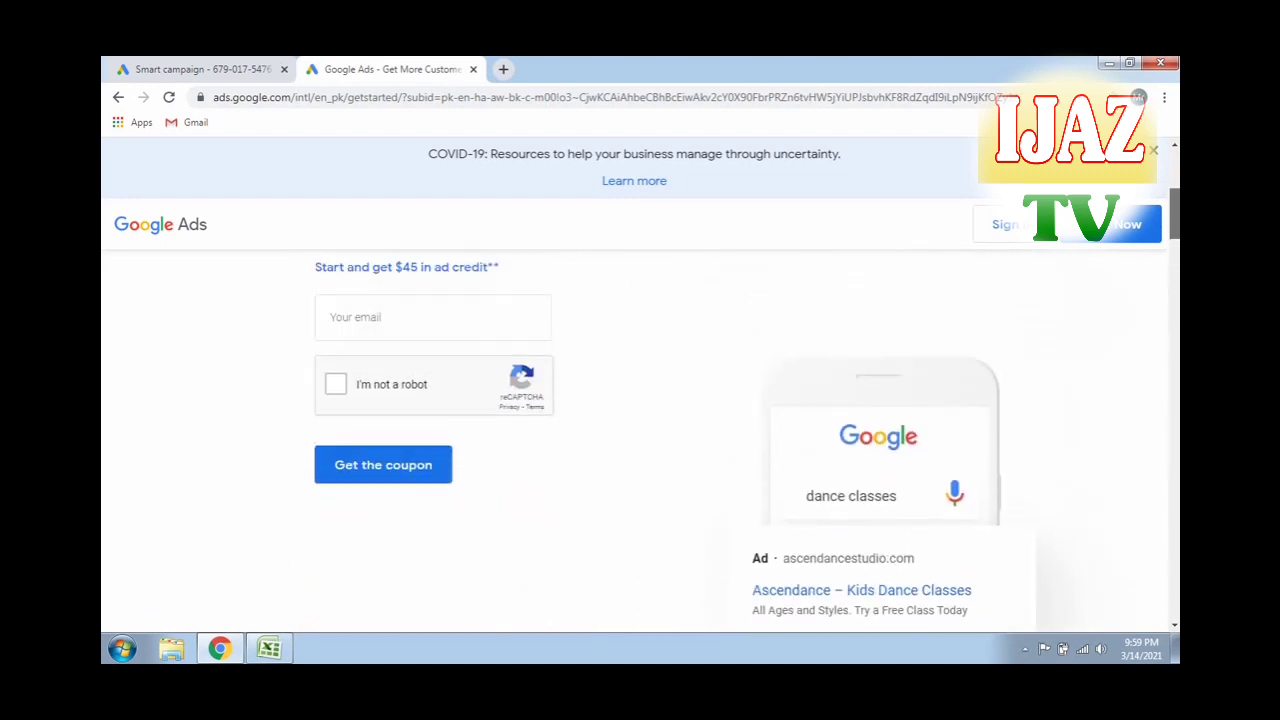
pyautogui.scroll(1, 1100, 240)
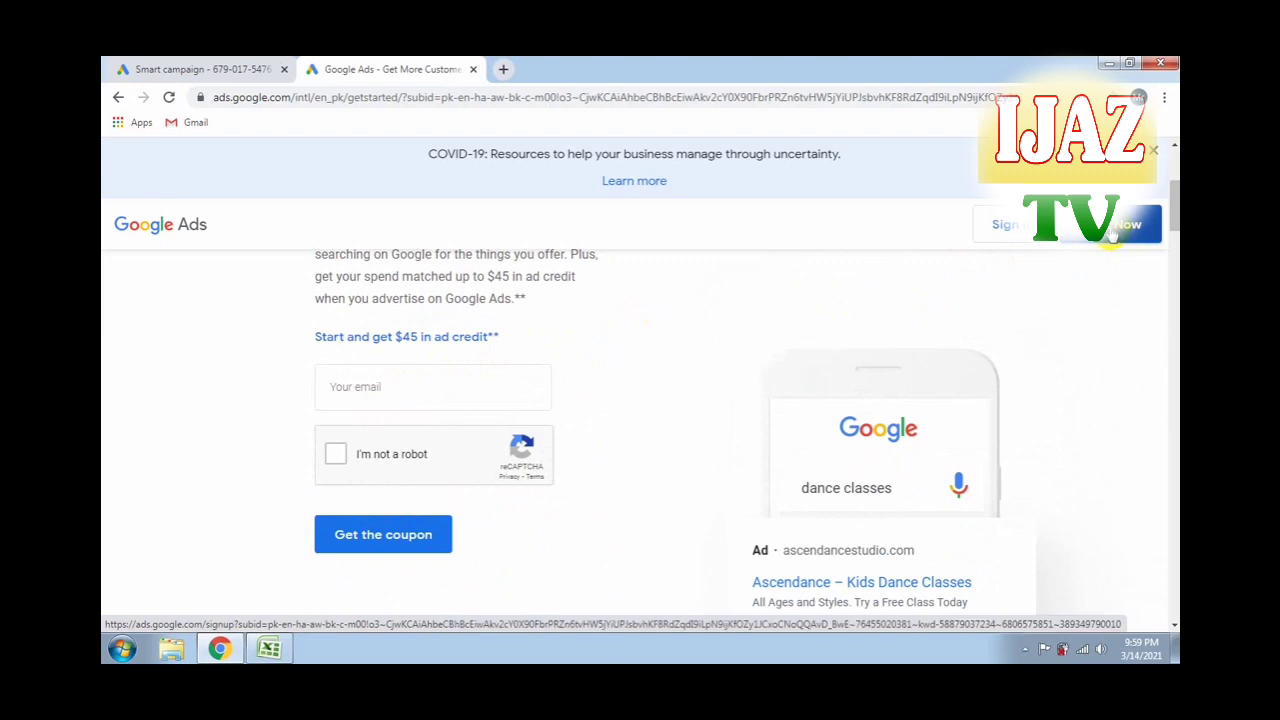
pyautogui.click(1112, 232)
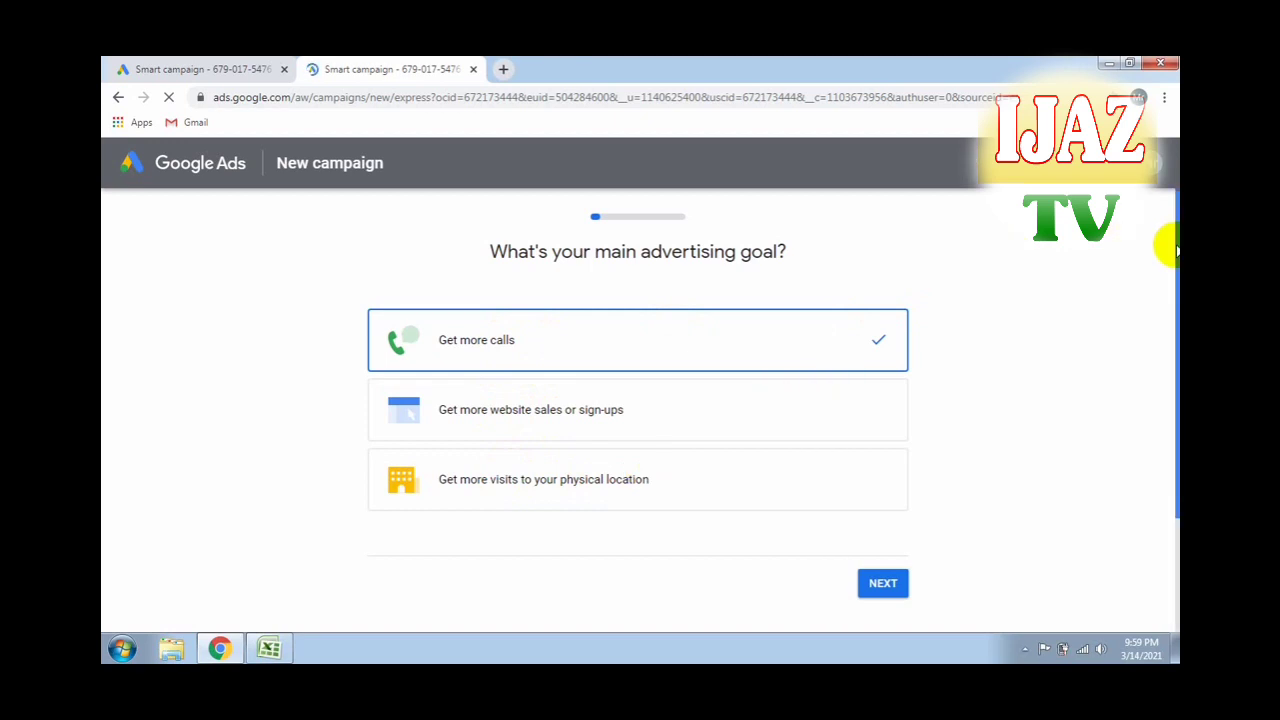
# - Switch the new campaign setup to Expert Mode to show Sales, Leads and Website traffic goals
pyautogui.moveTo(1172, 248); pyautogui.dragTo(1172, 366)
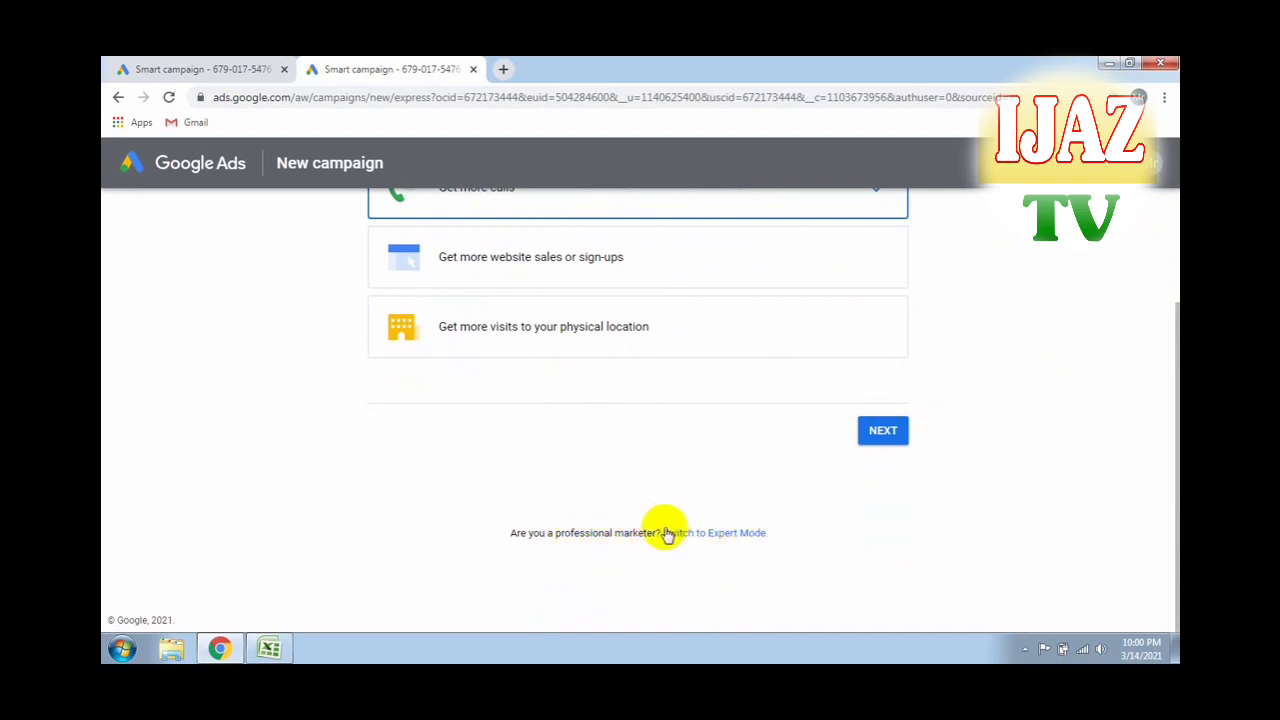
pyautogui.click(718, 536)
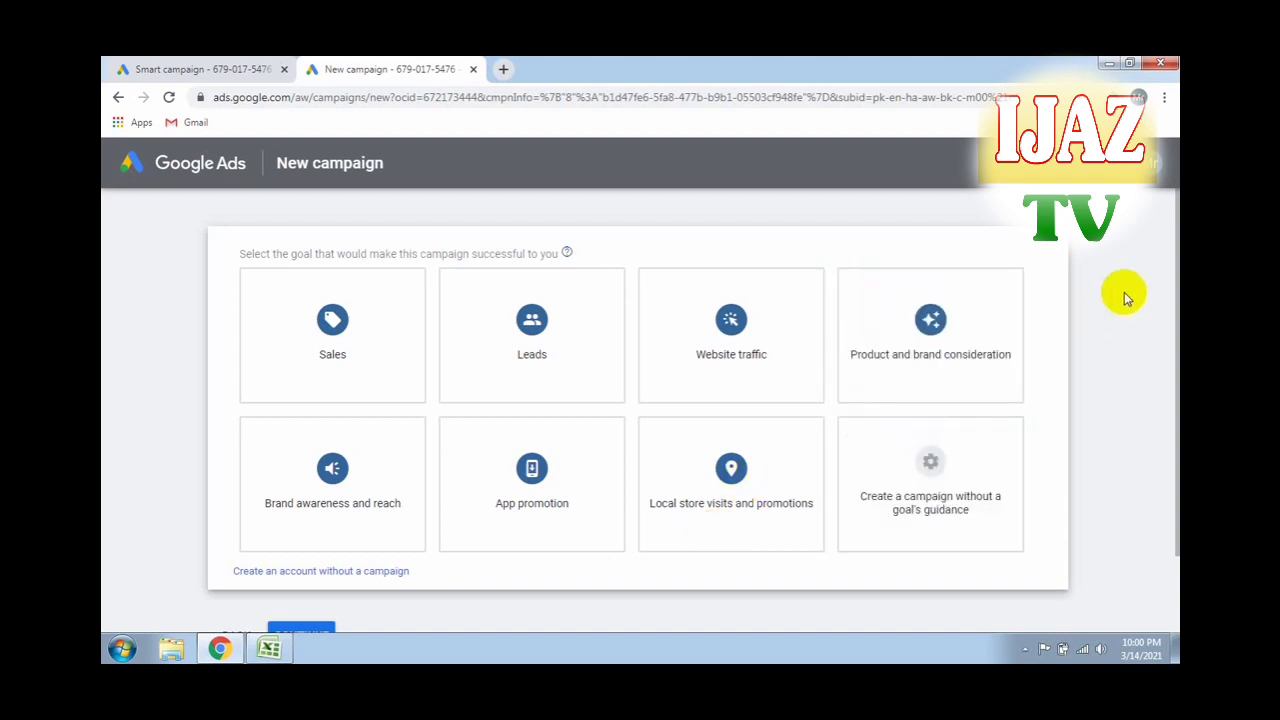
# - Choose 'Create an account without a campaign' below the goal tiles
pyautogui.moveTo(1170, 295); pyautogui.dragTo(1172, 368)
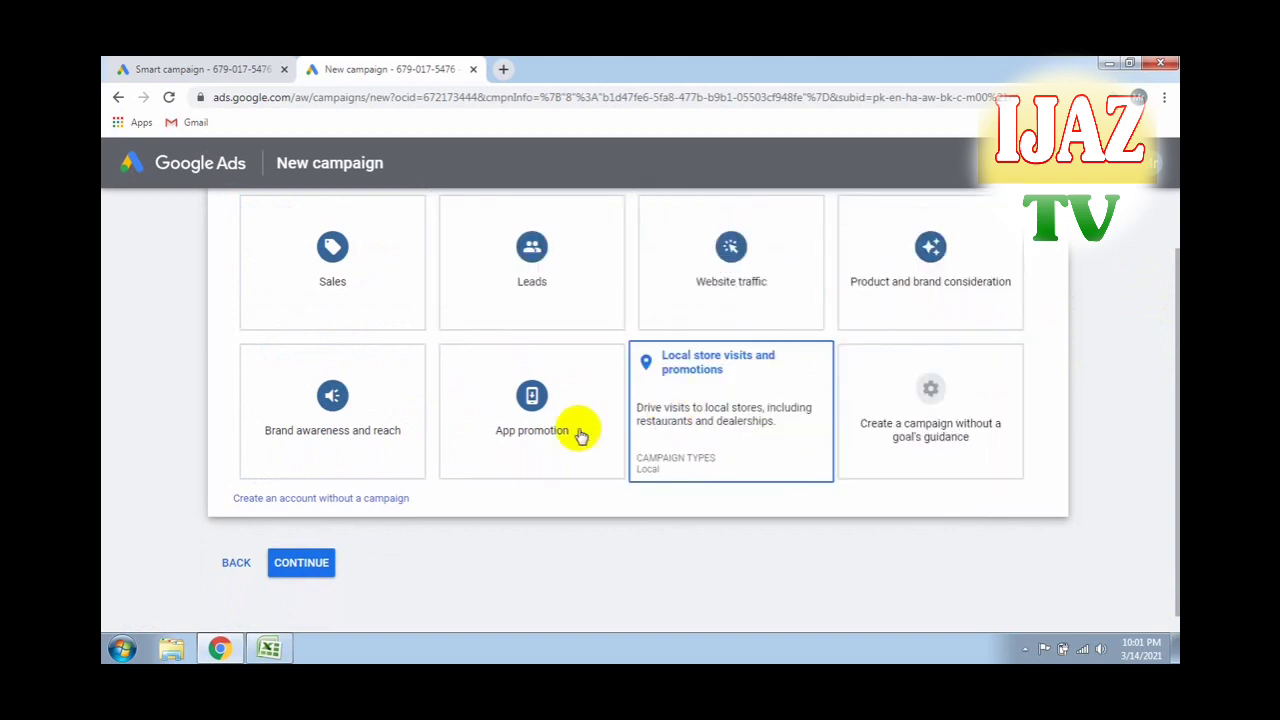
pyautogui.click(334, 500)
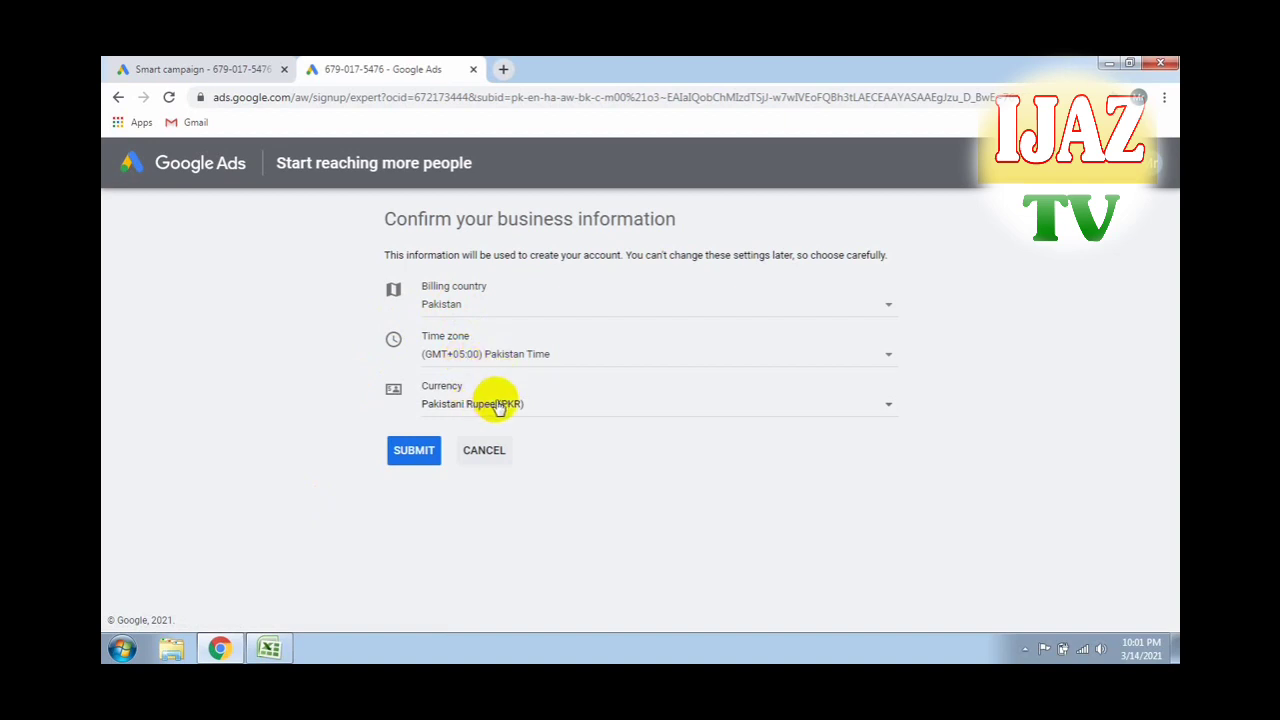
# - Submit the business information with Pakistan, (GMT+05:00) Pakistan Time and Pakistani Rupee (PKR)
pyautogui.click(424, 456)
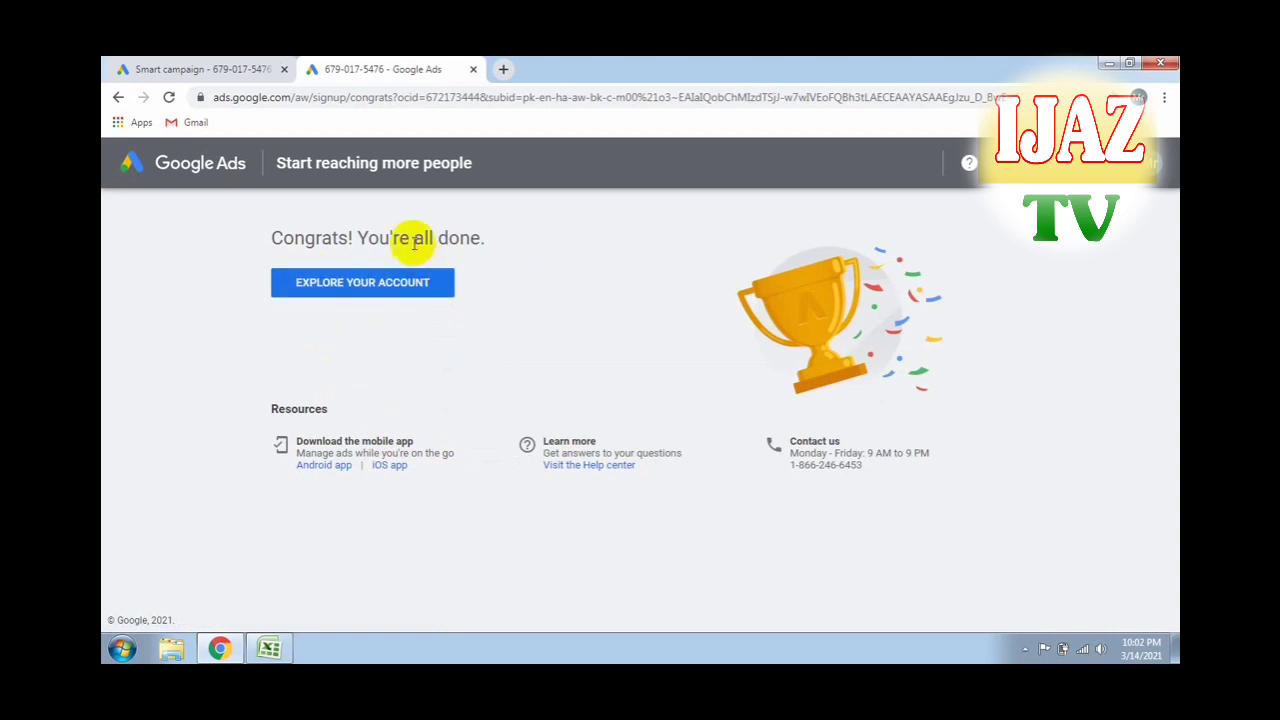
# - Go from the congratulations page into the new account's All campaigns Overview
pyautogui.click(376, 292)
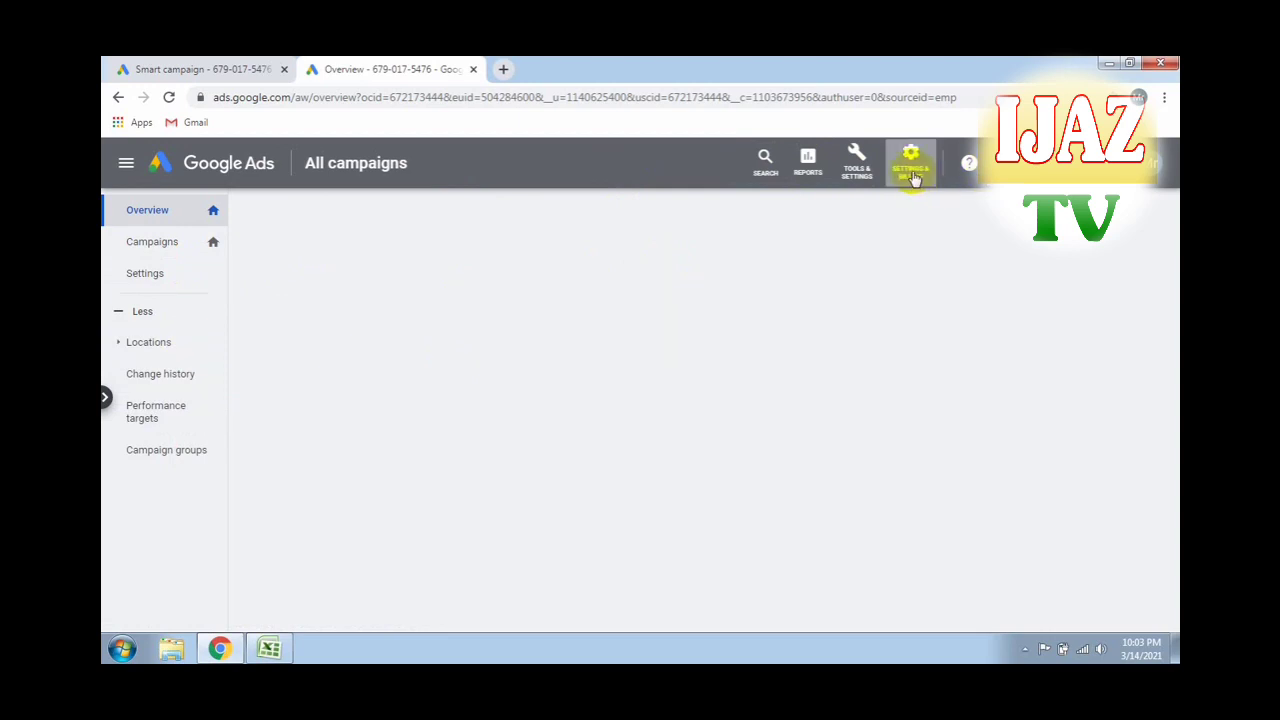
# - Open Keyword Planner from Tools & Settings and dismiss the 'Updates to Keyword Planner' notice
pyautogui.click(857, 163)
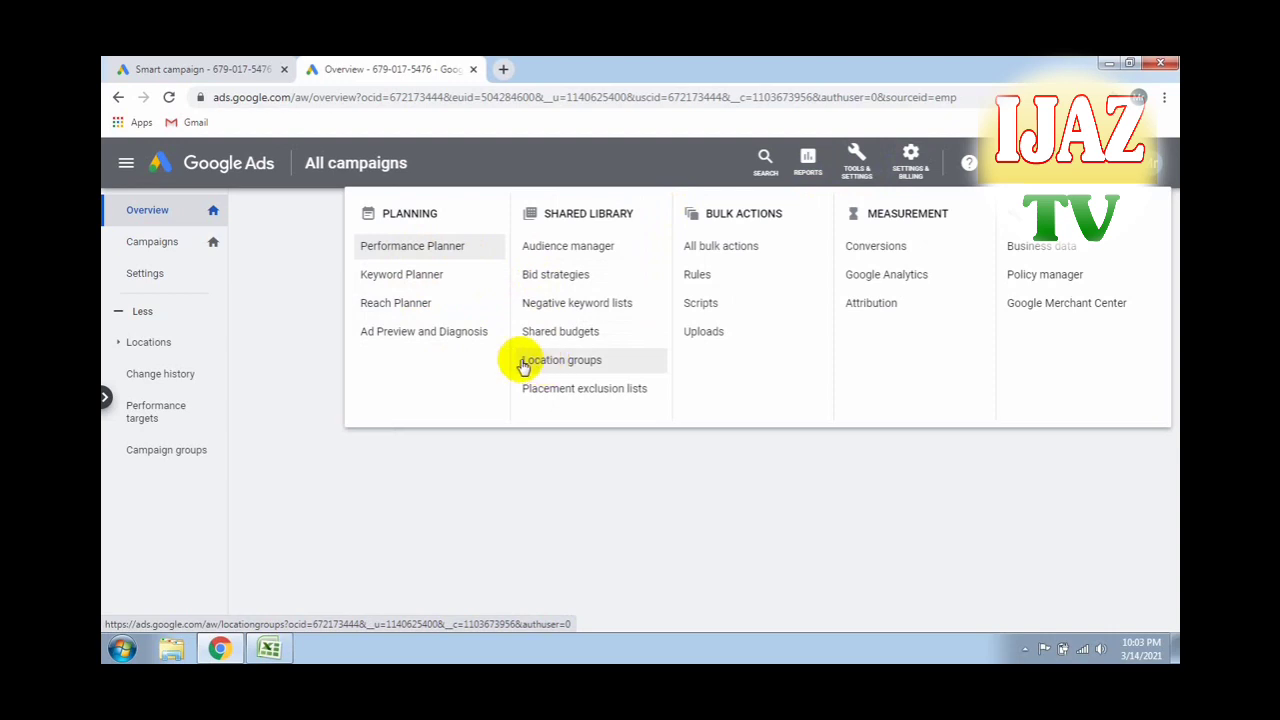
pyautogui.click(431, 278)
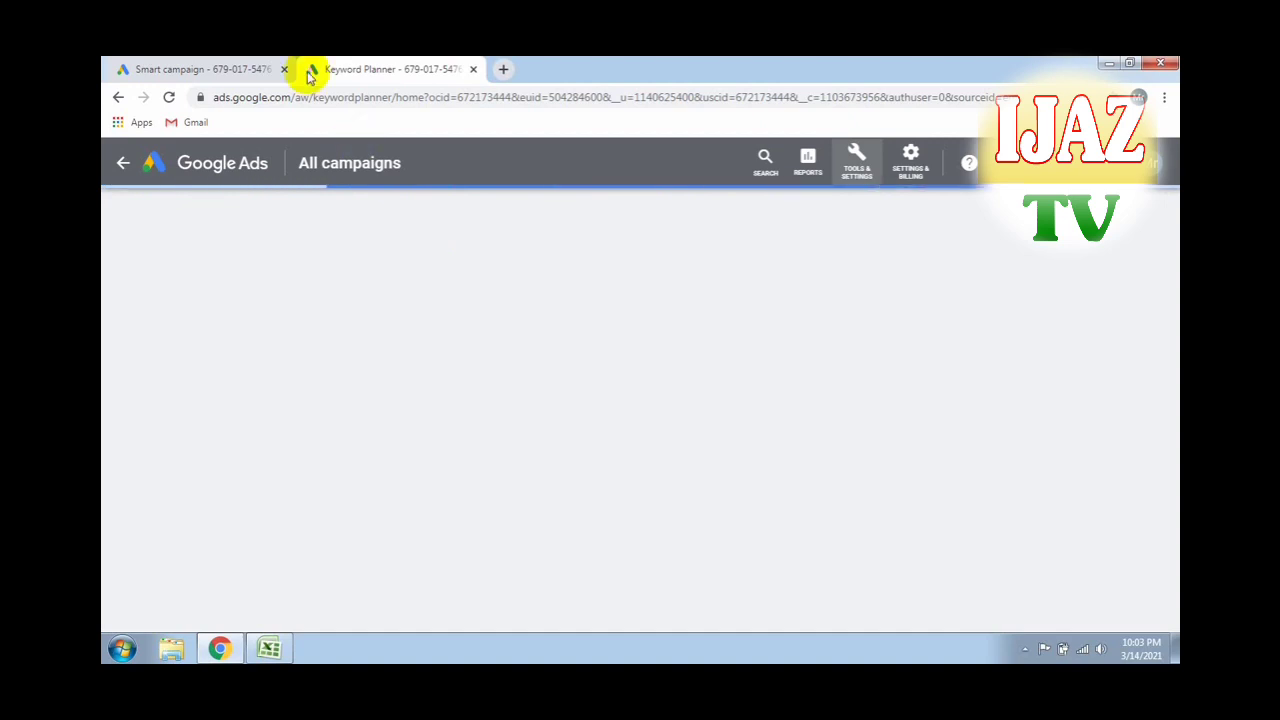
pyautogui.click(285, 70)
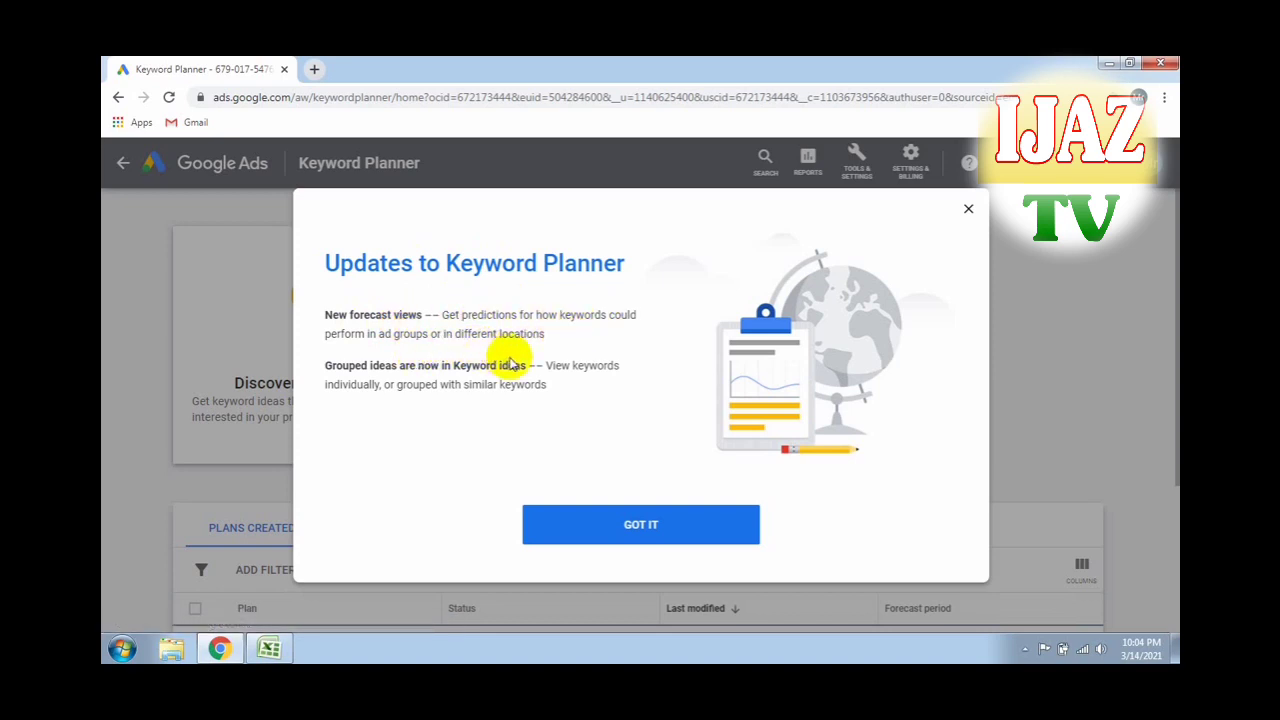
pyautogui.click(649, 521)
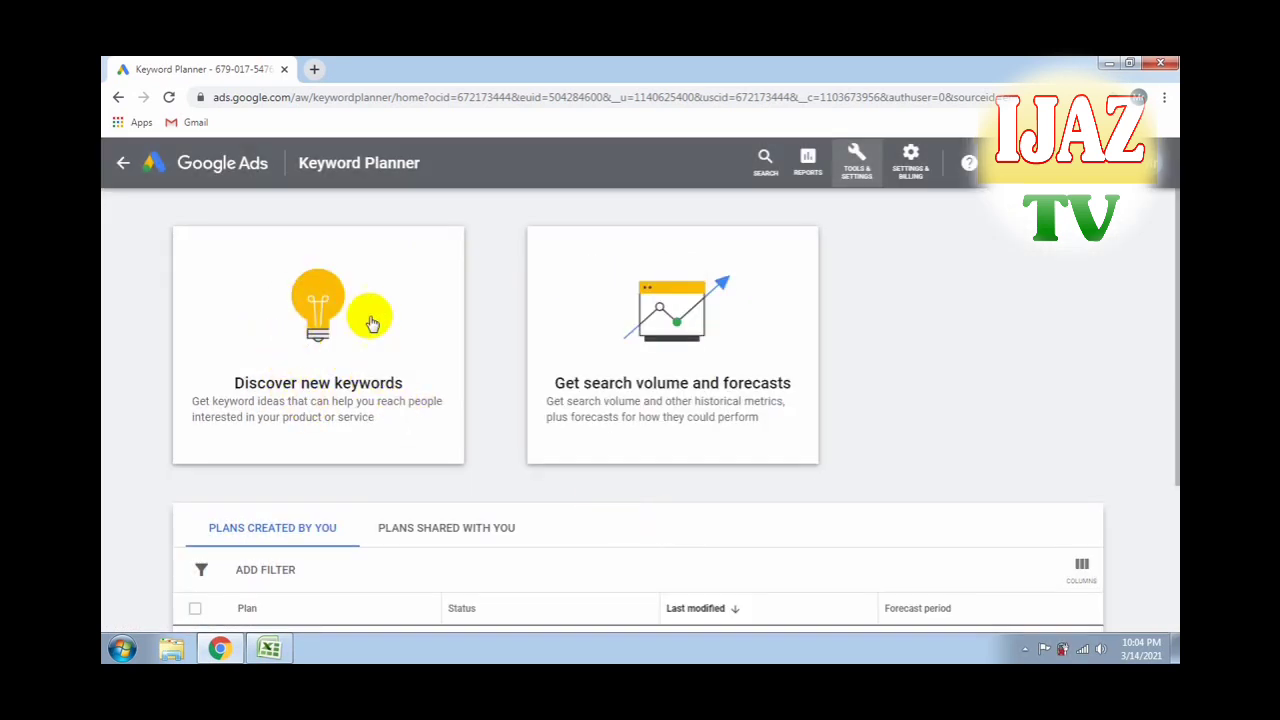
# - In Discover new keywords, enter 'google adsense' as the seed keyword with English and Pakistan targeting
pyautogui.click(340, 393)
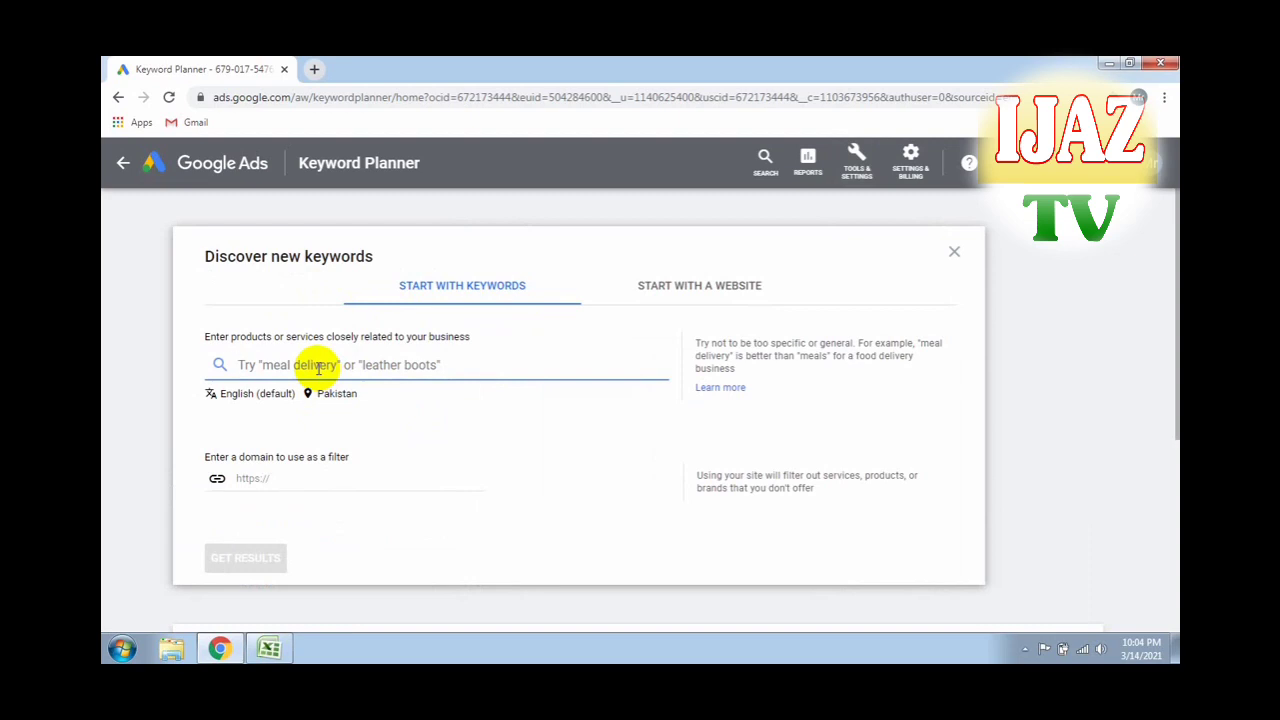
pyautogui.write('yout')
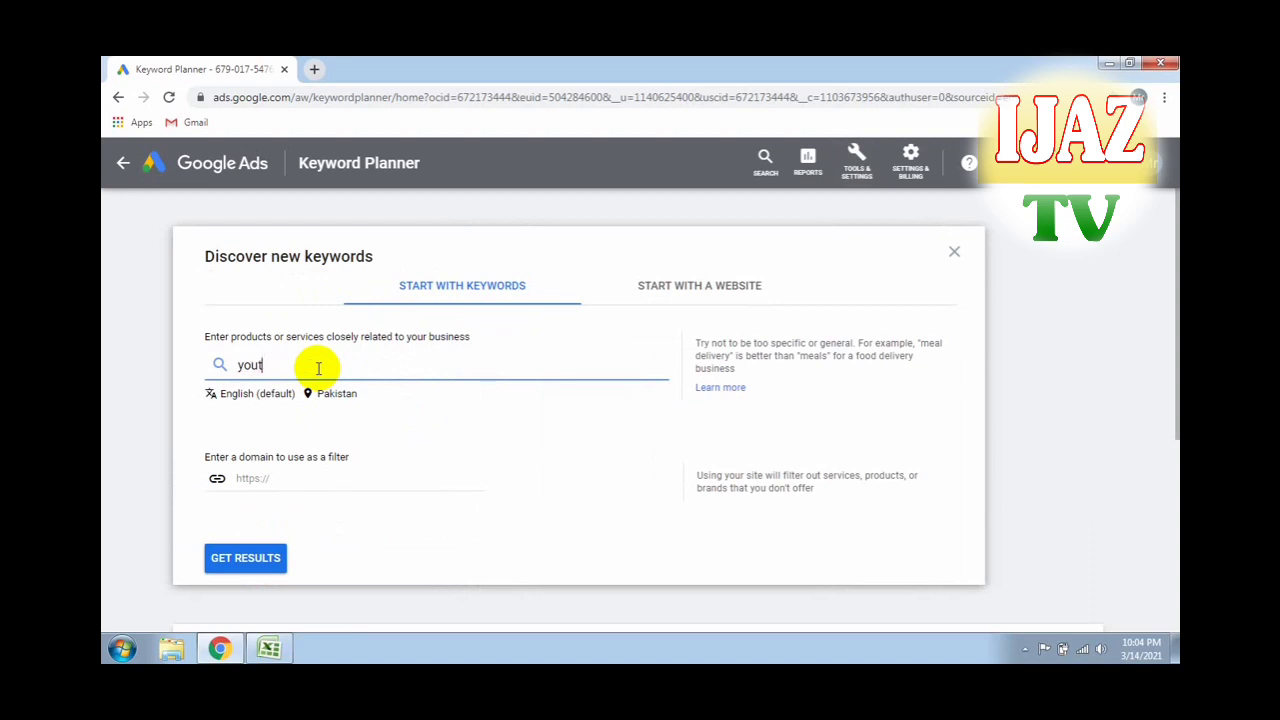
pyautogui.press('BackSpace')
pyautogui.press('BackSpace')
pyautogui.press('BackSpace')
pyautogui.press('BackSpace')
pyautogui.write('g')
pyautogui.press('Return')
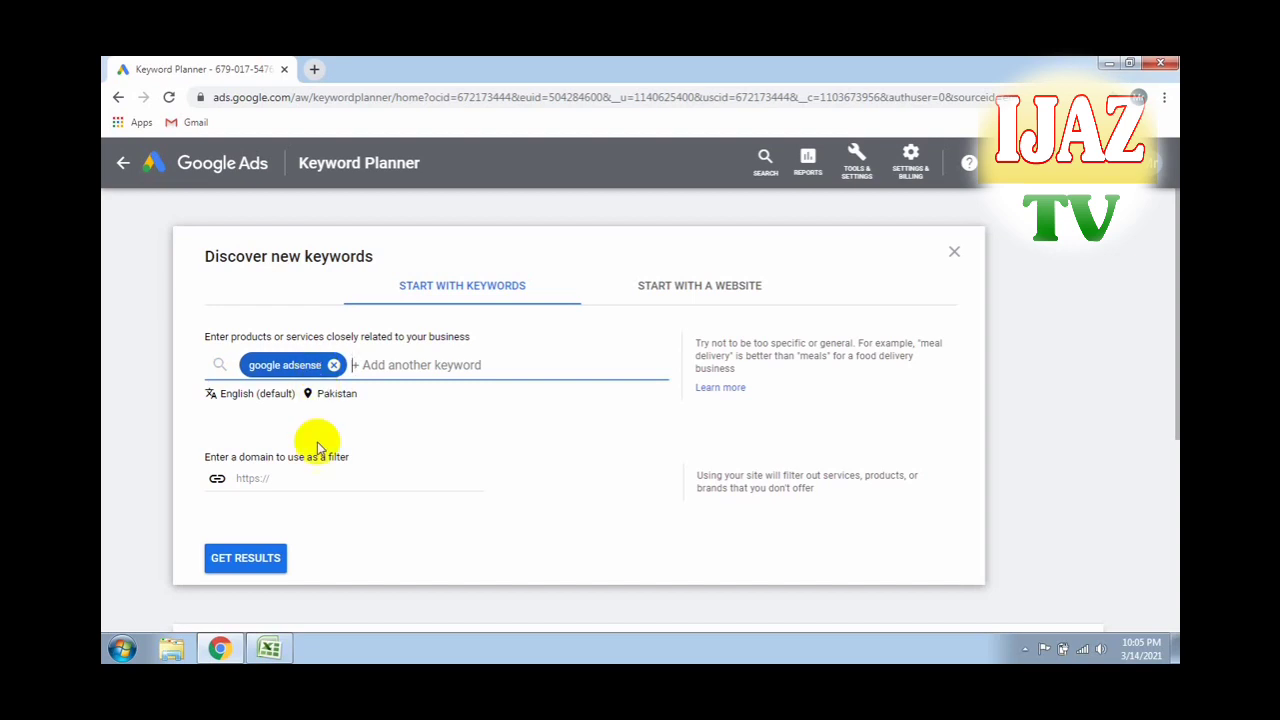
# - Get results for 'google adsense' and review the 1,354 keyword ideas, showing 10K–100K searches and Low competition
pyautogui.click(258, 560)
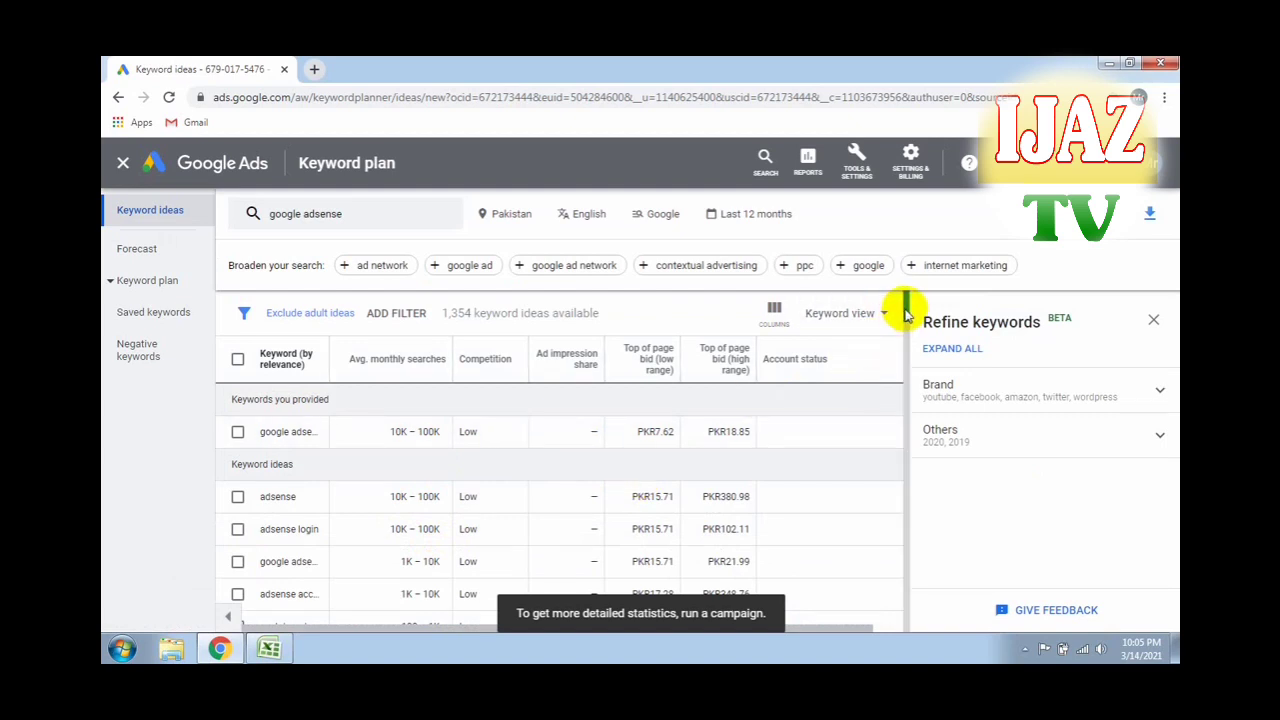
pyautogui.moveTo(905, 310); pyautogui.dragTo(905, 325)
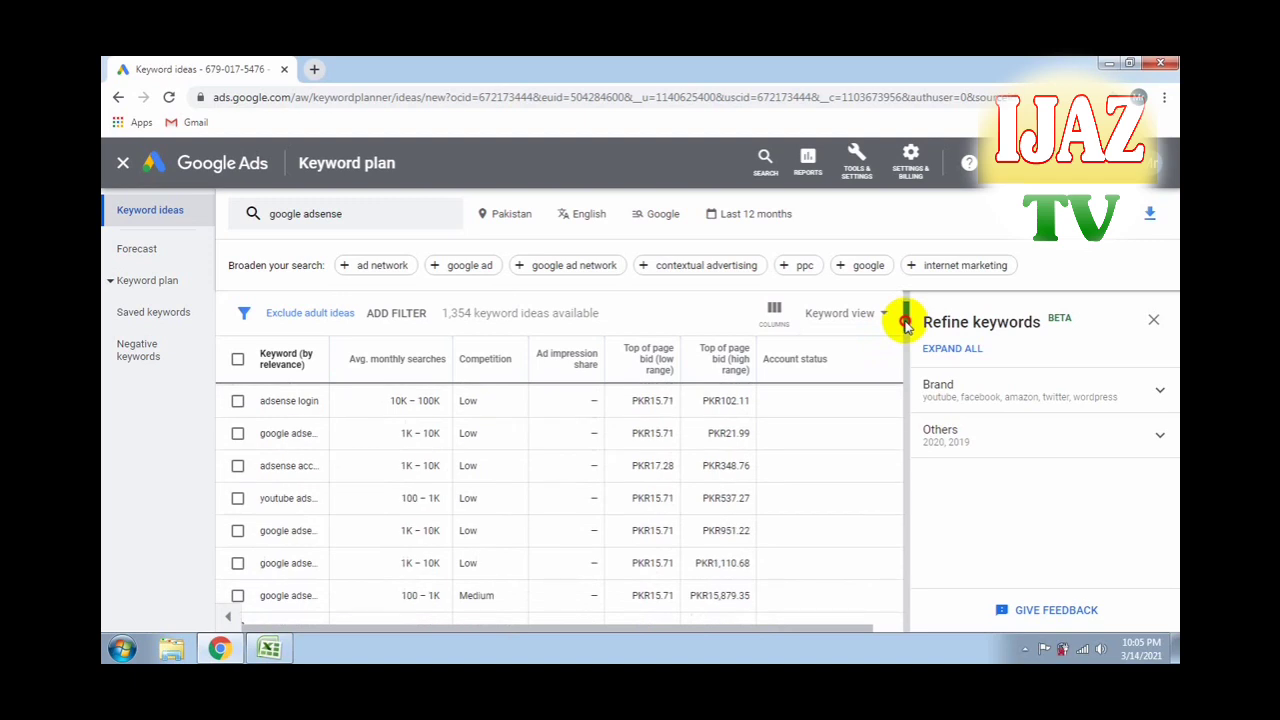
pyautogui.moveTo(905, 325)
pyautogui.mouseDown()
pyautogui.moveTo(905, 338)
pyautogui.moveTo(905, 310)
pyautogui.mouseUp()
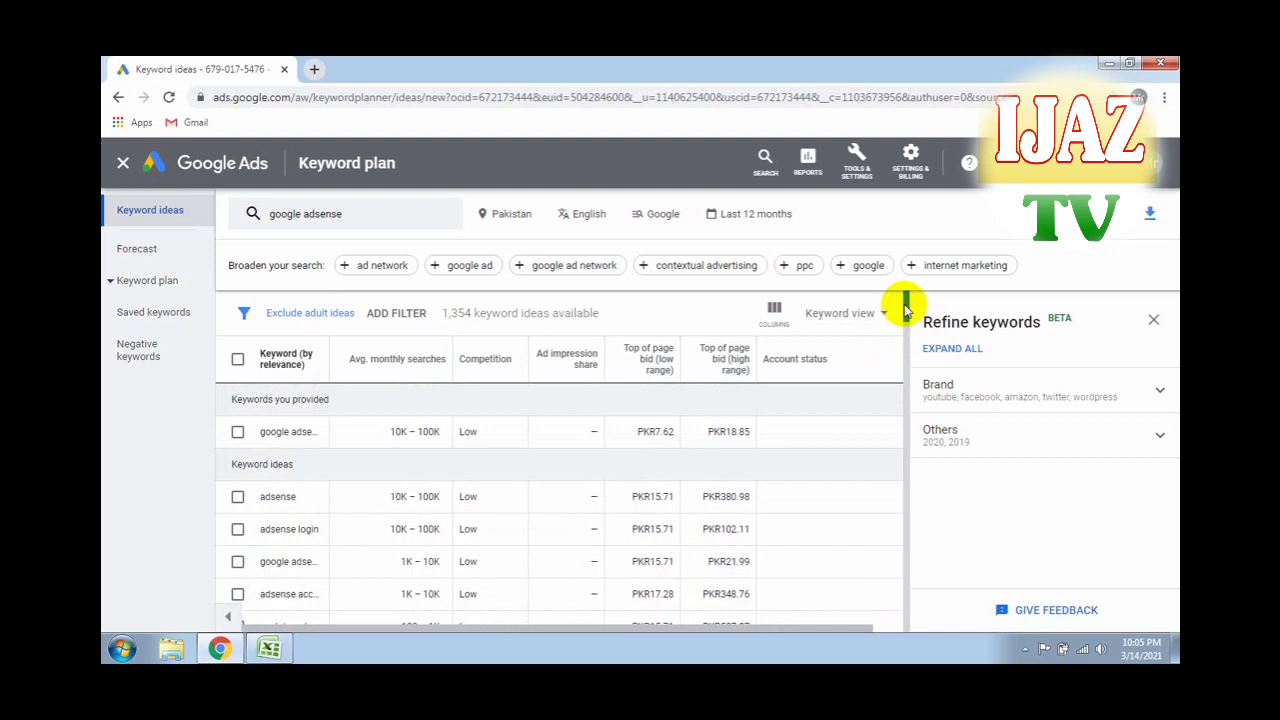
pyautogui.moveTo(907, 313); pyautogui.dragTo(902, 462)
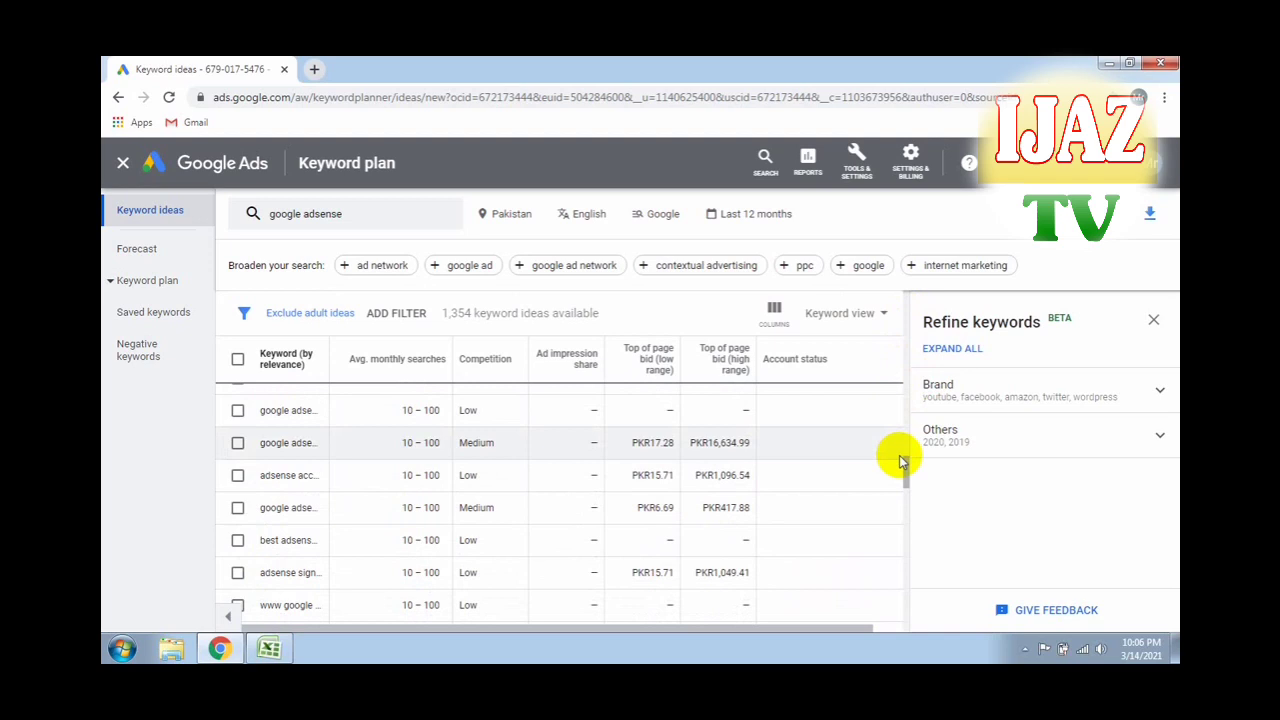
pyautogui.click(1024, 650)
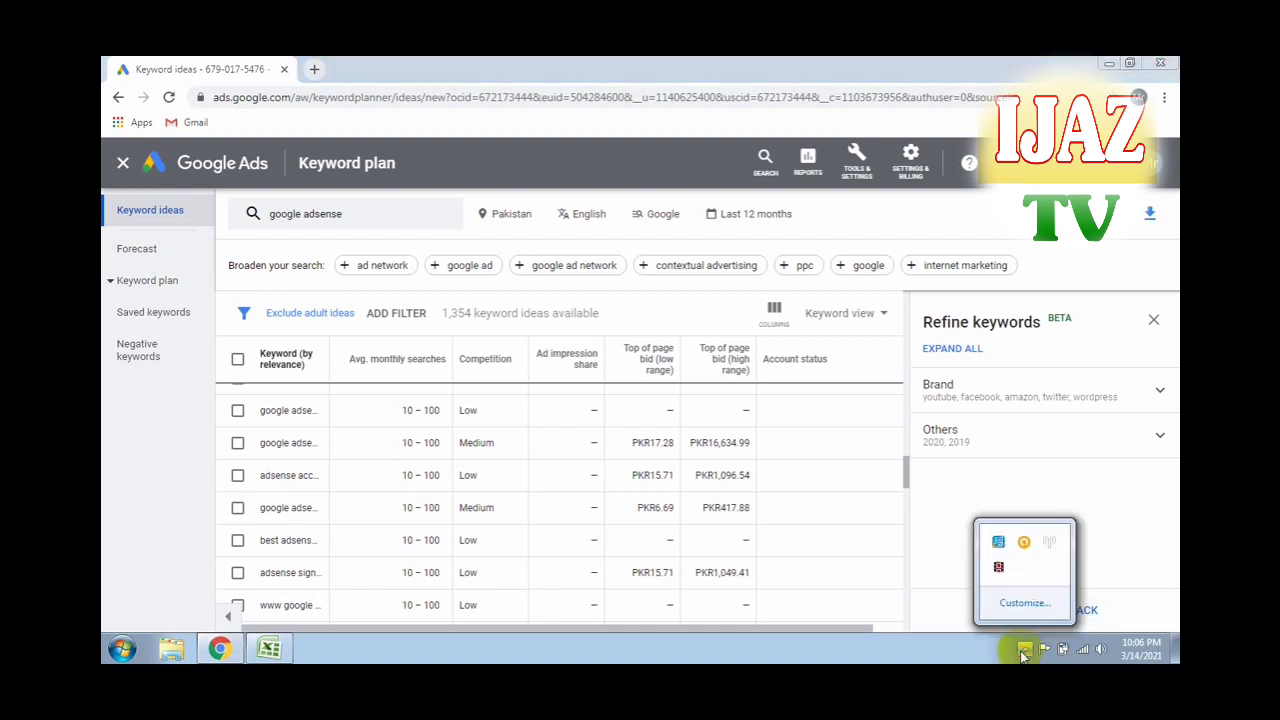
pyautogui.click(998, 567)
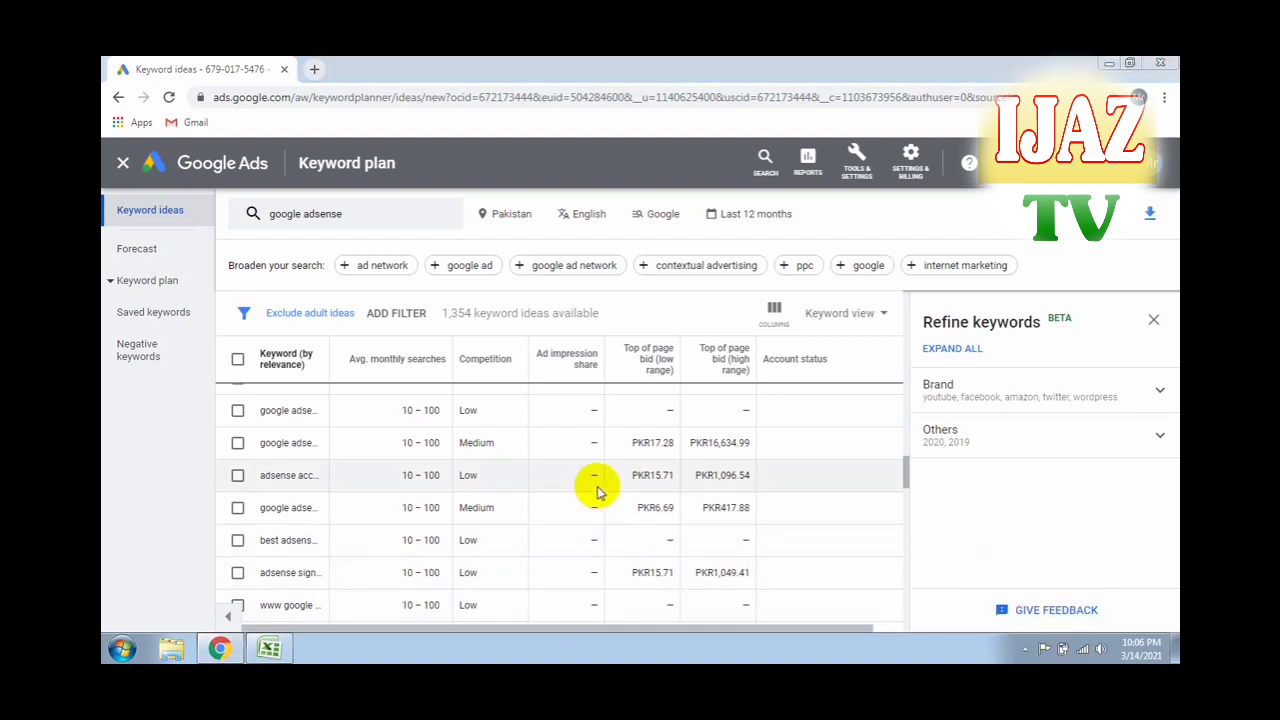
pyautogui.click(908, 397)
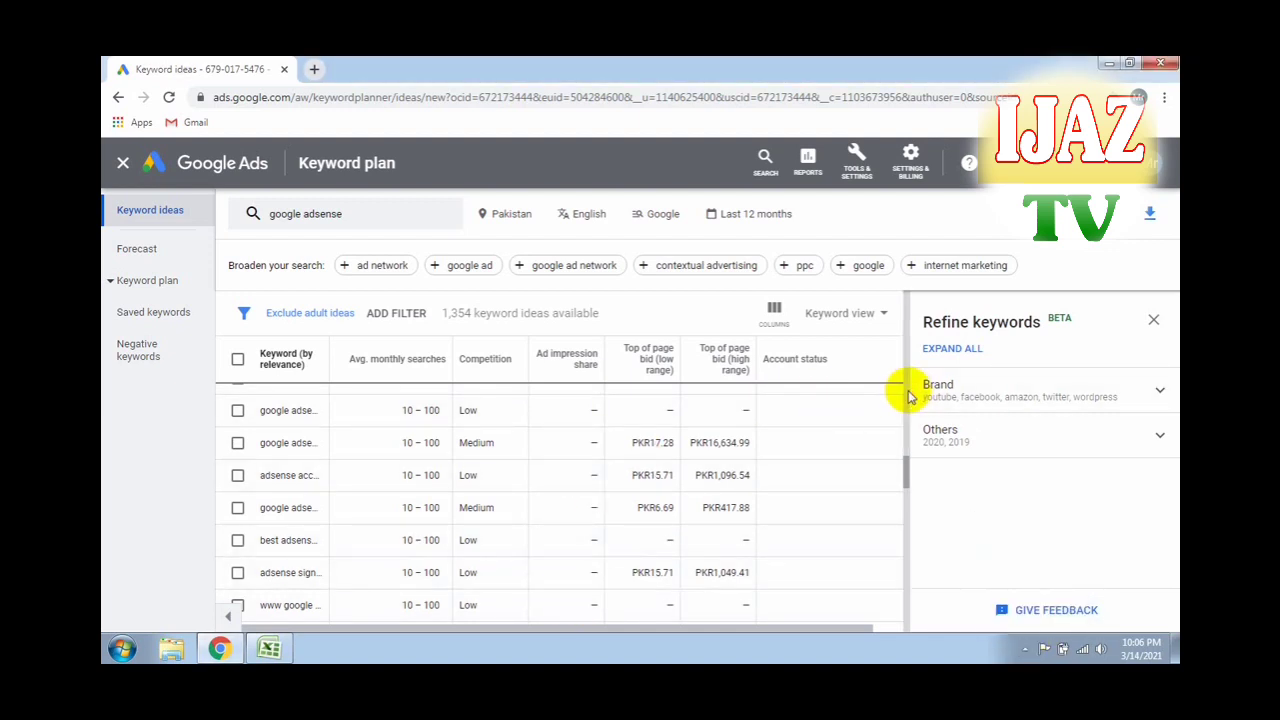
pyautogui.click(908, 397)
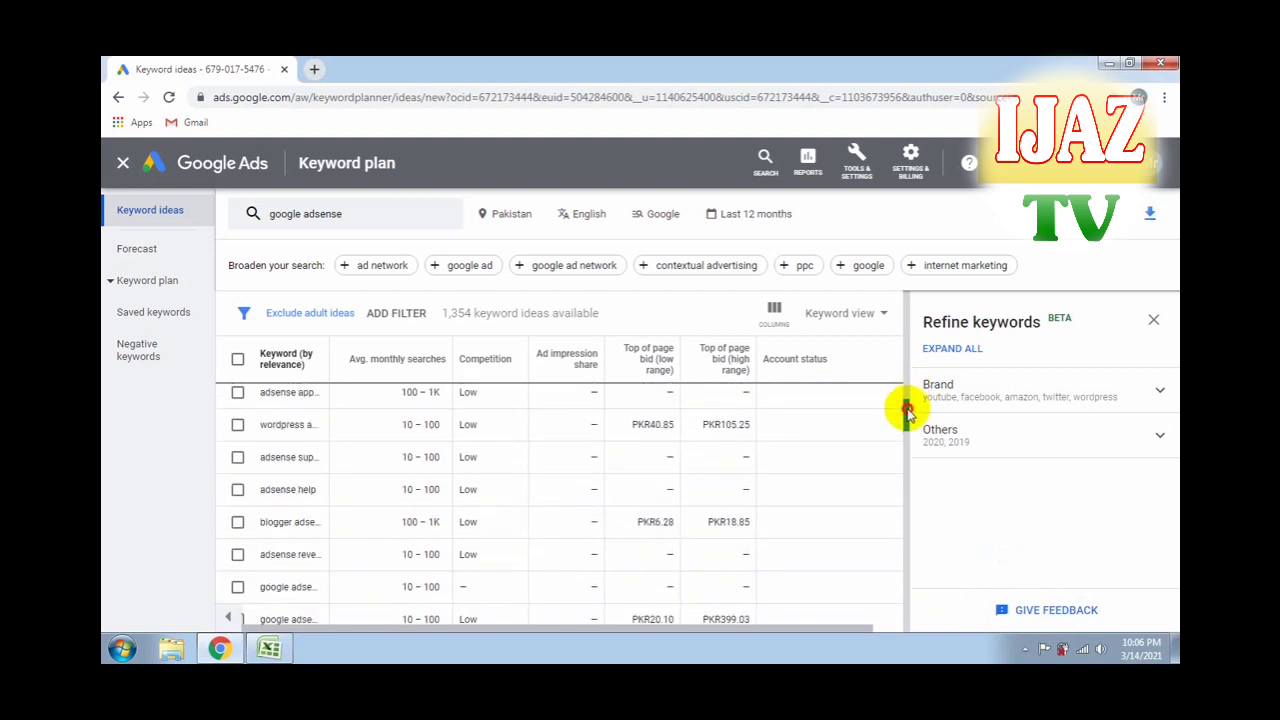
pyautogui.moveTo(908, 410); pyautogui.dragTo(905, 298)
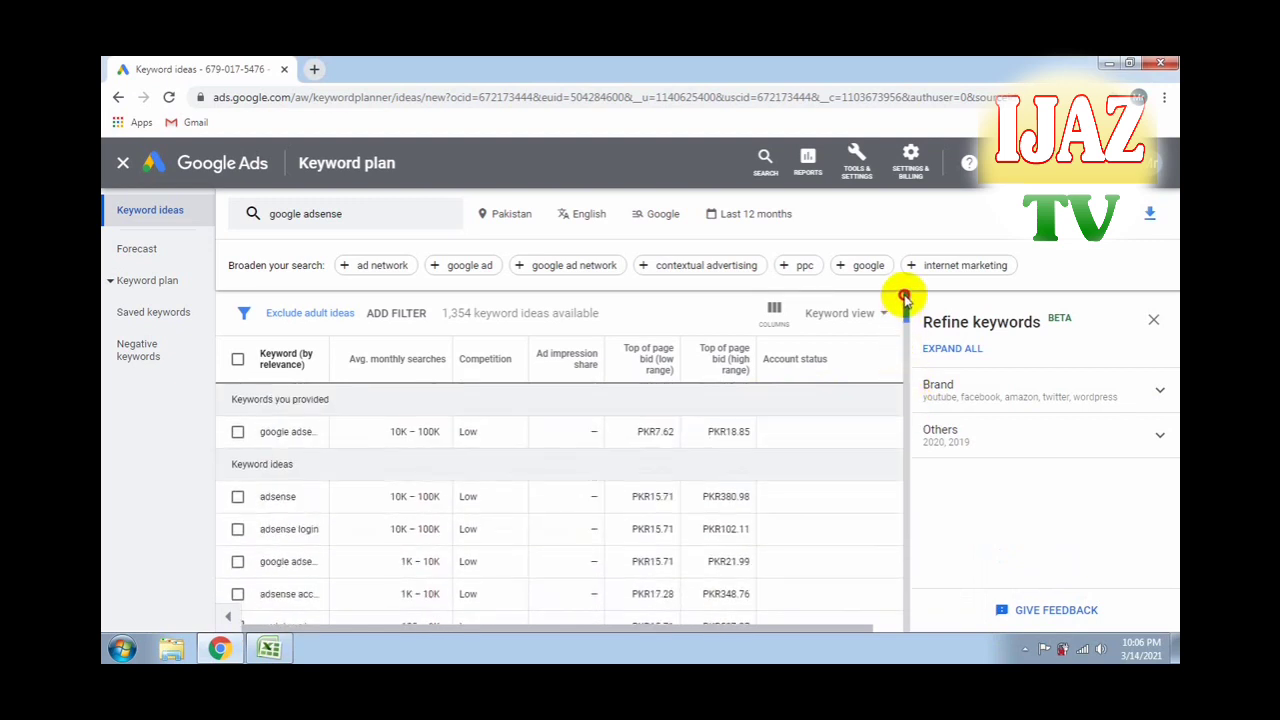
pyautogui.click(910, 162)
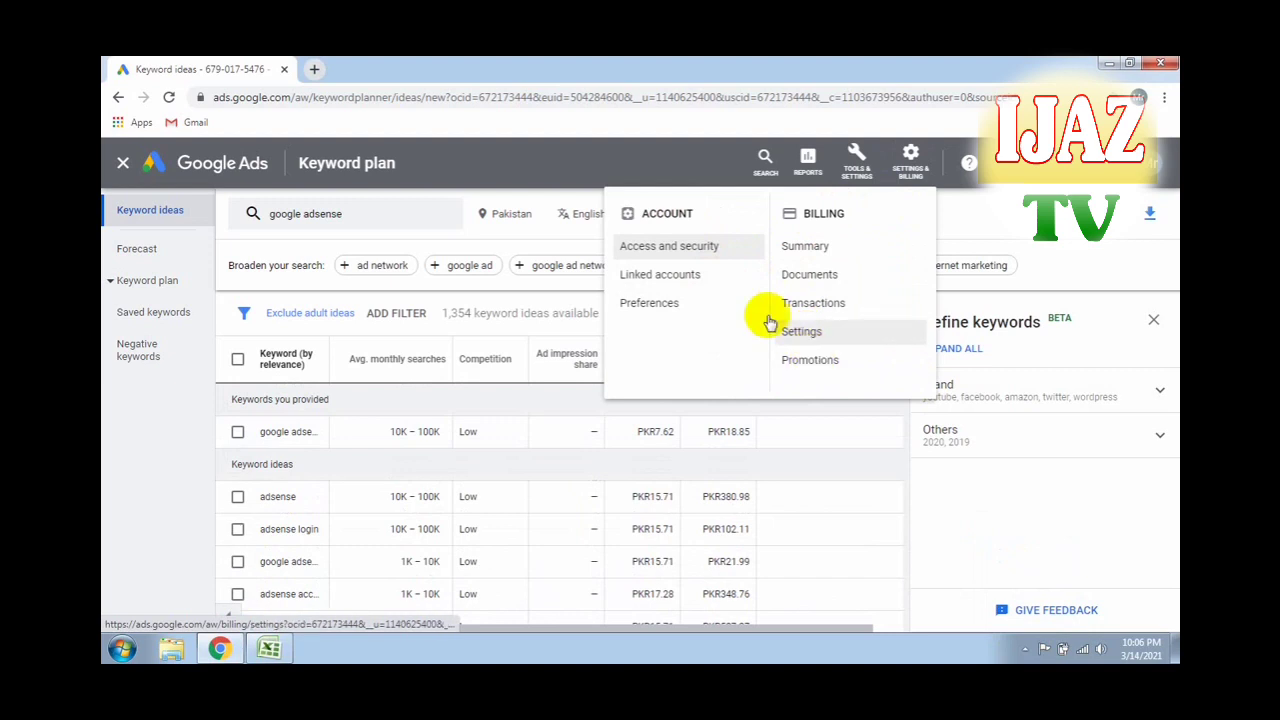
pyautogui.click(488, 328)
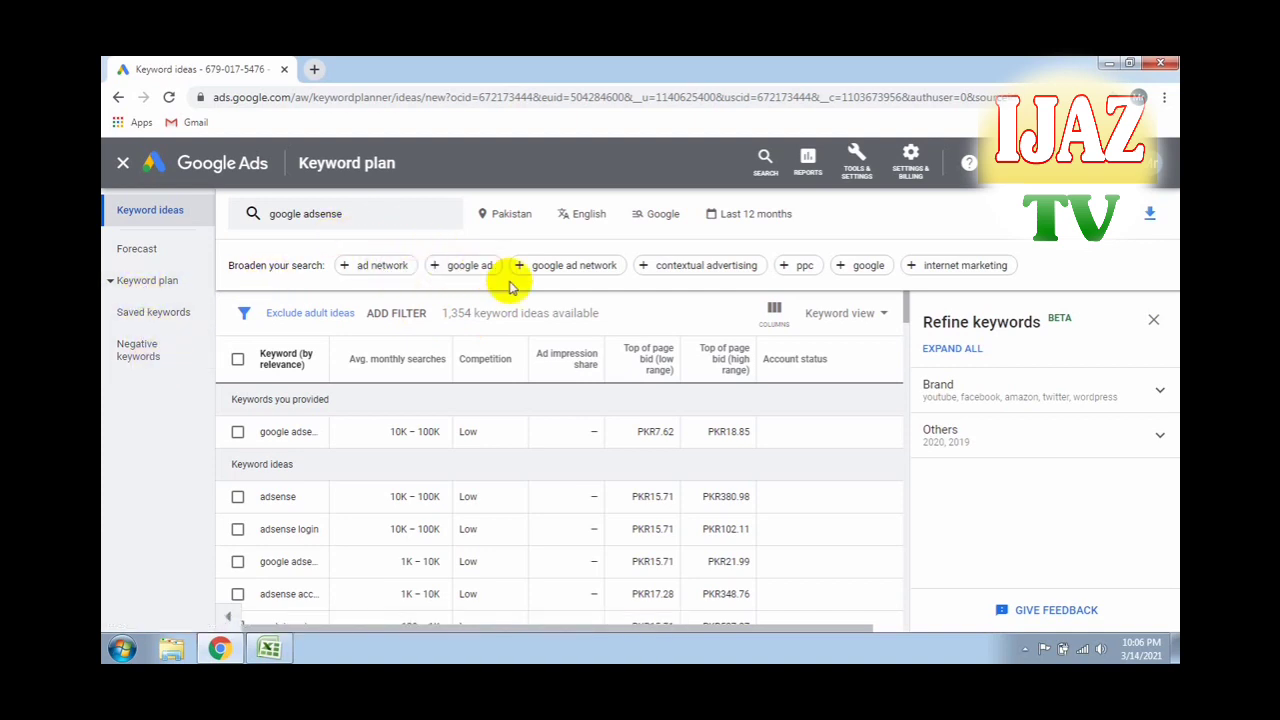
pyautogui.click(418, 366)
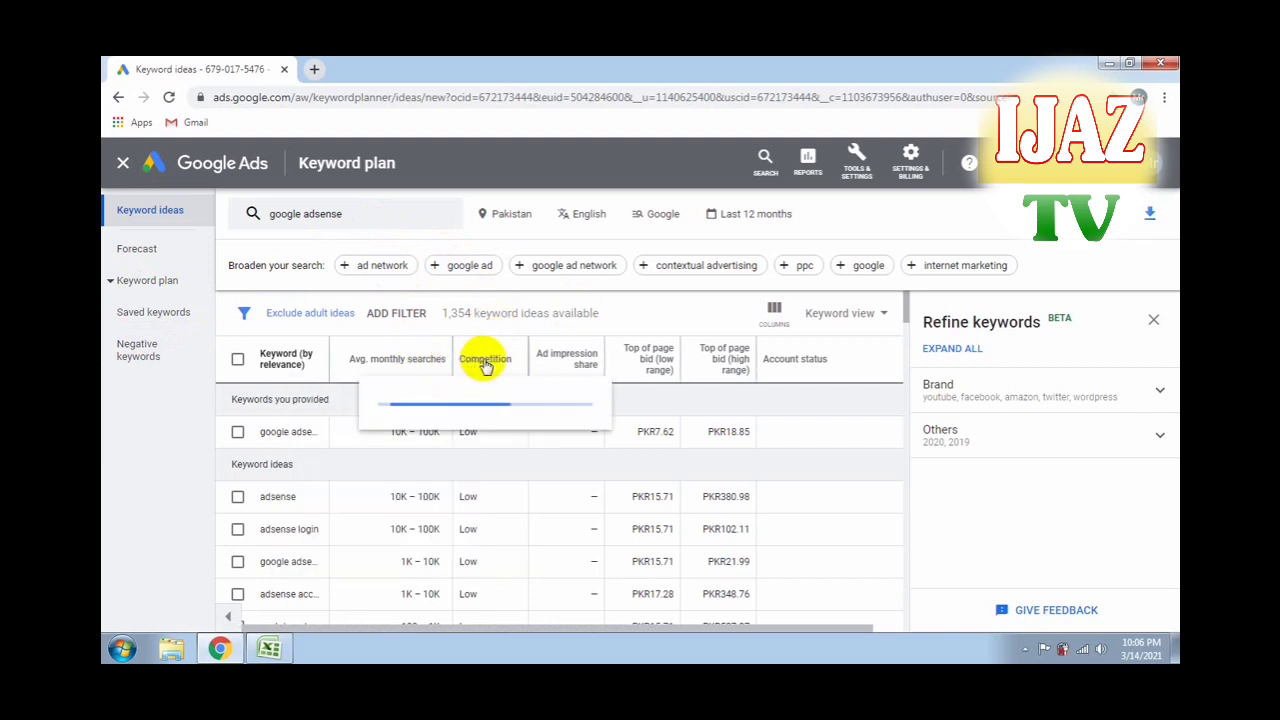
pyautogui.moveTo(485, 366)
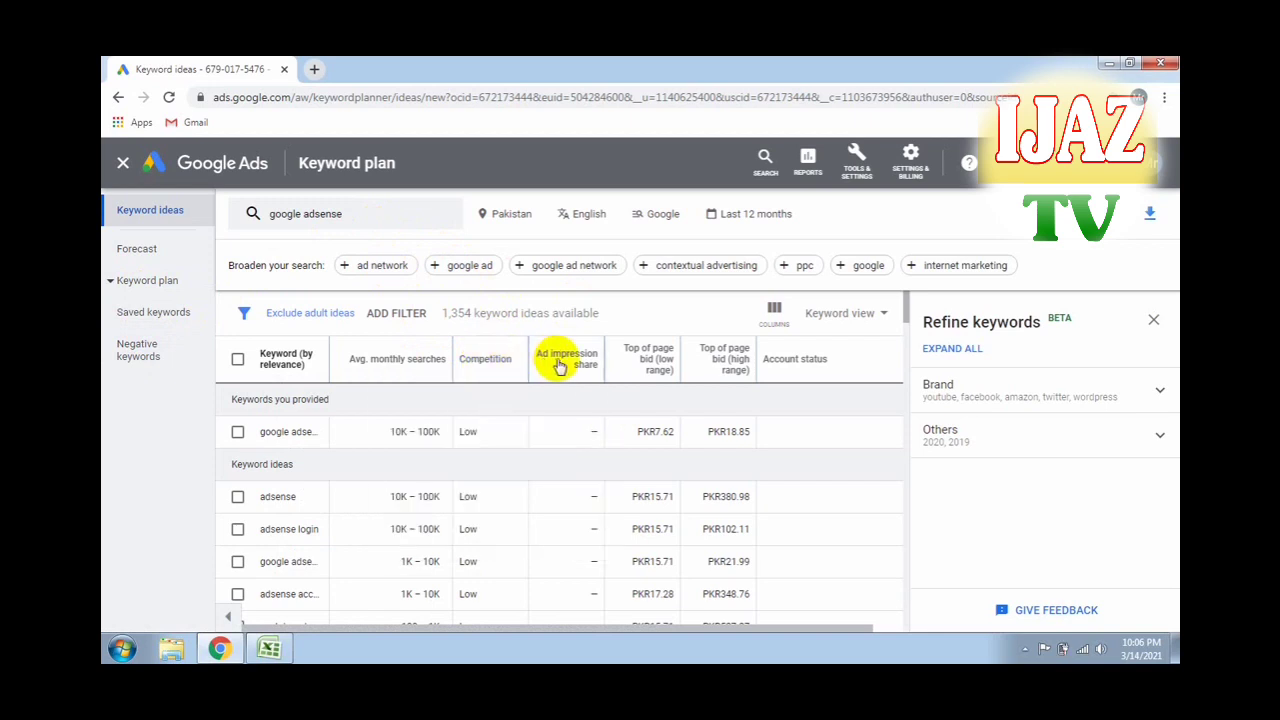
pyautogui.moveTo(560, 366)
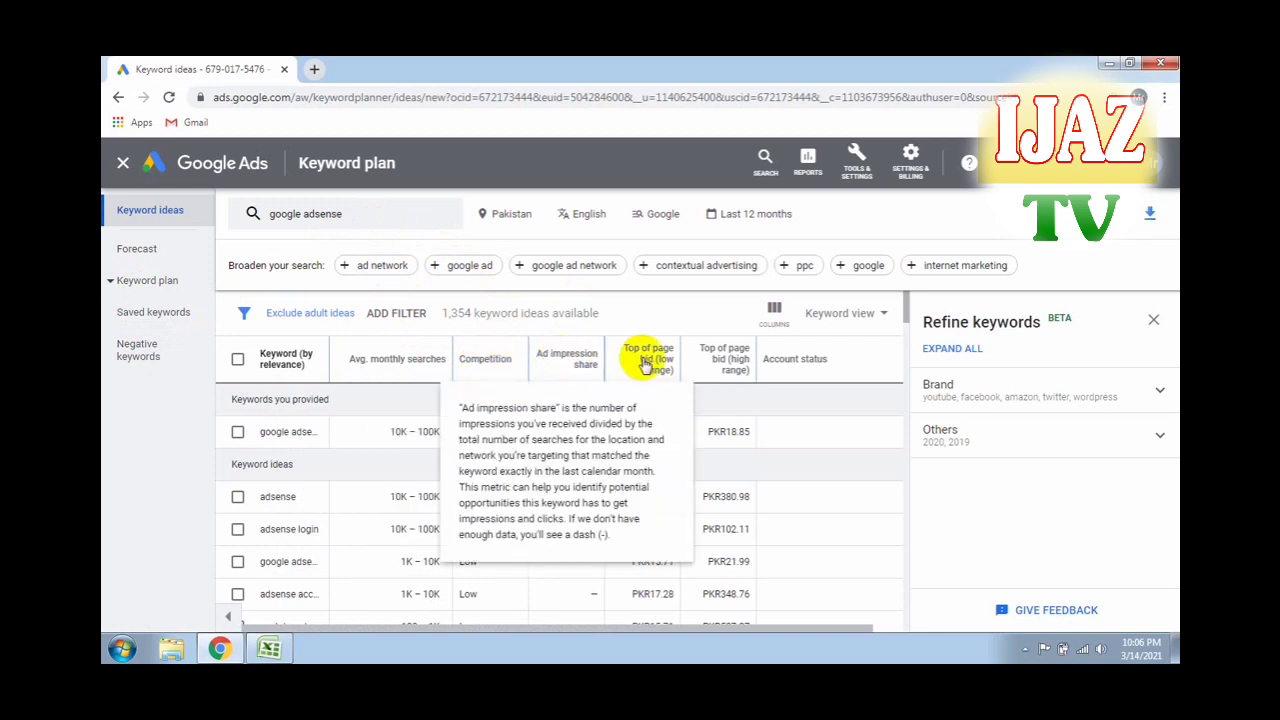
pyautogui.moveTo(648, 366)
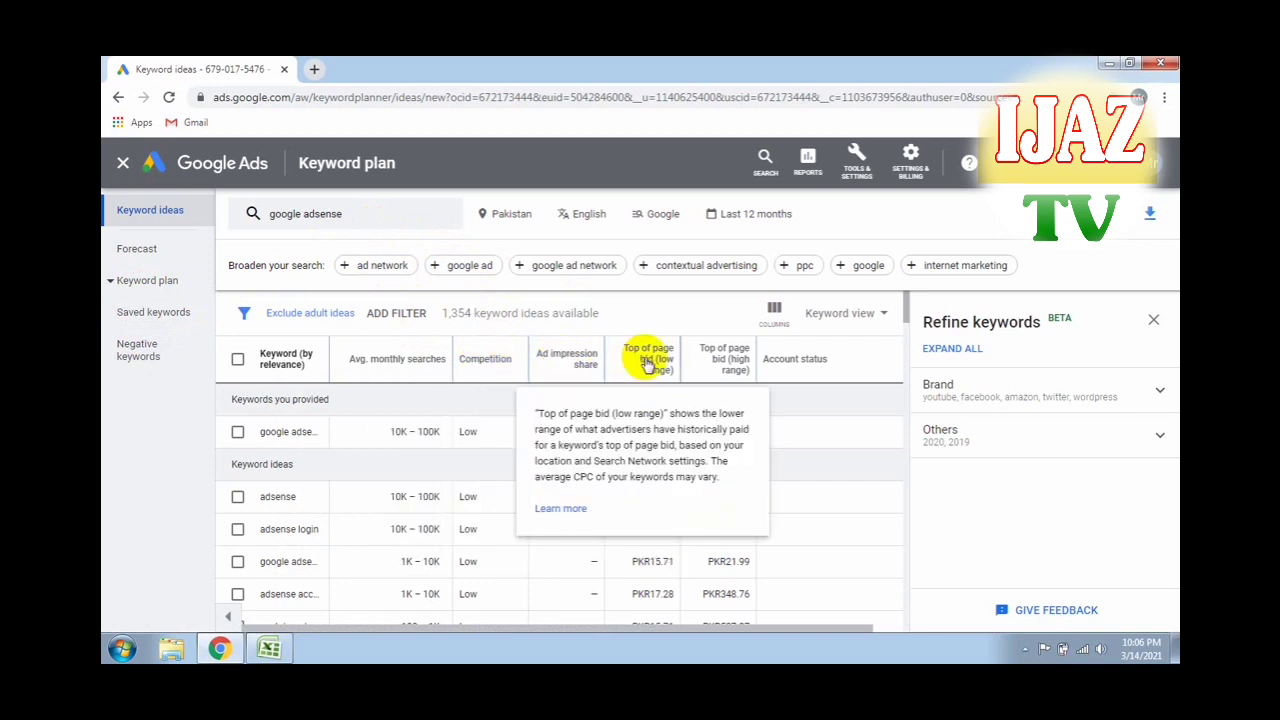
pyautogui.moveTo(730, 366)
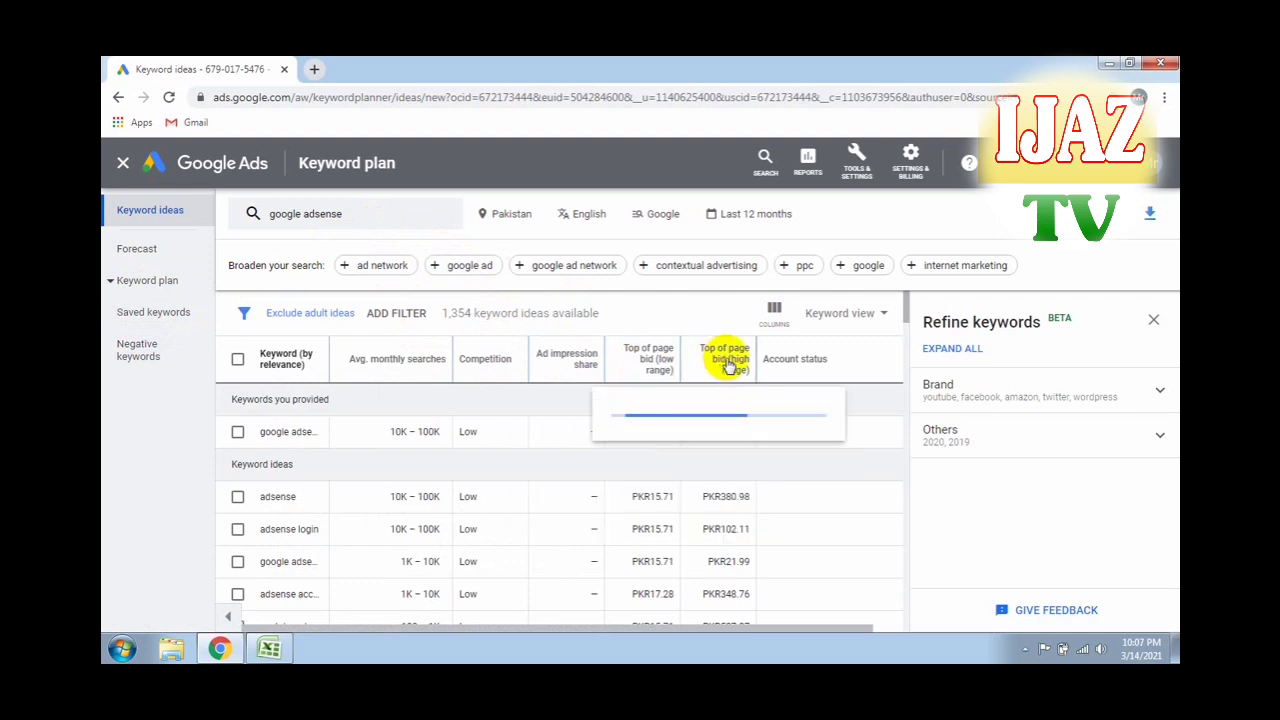
pyautogui.moveTo(803, 362)
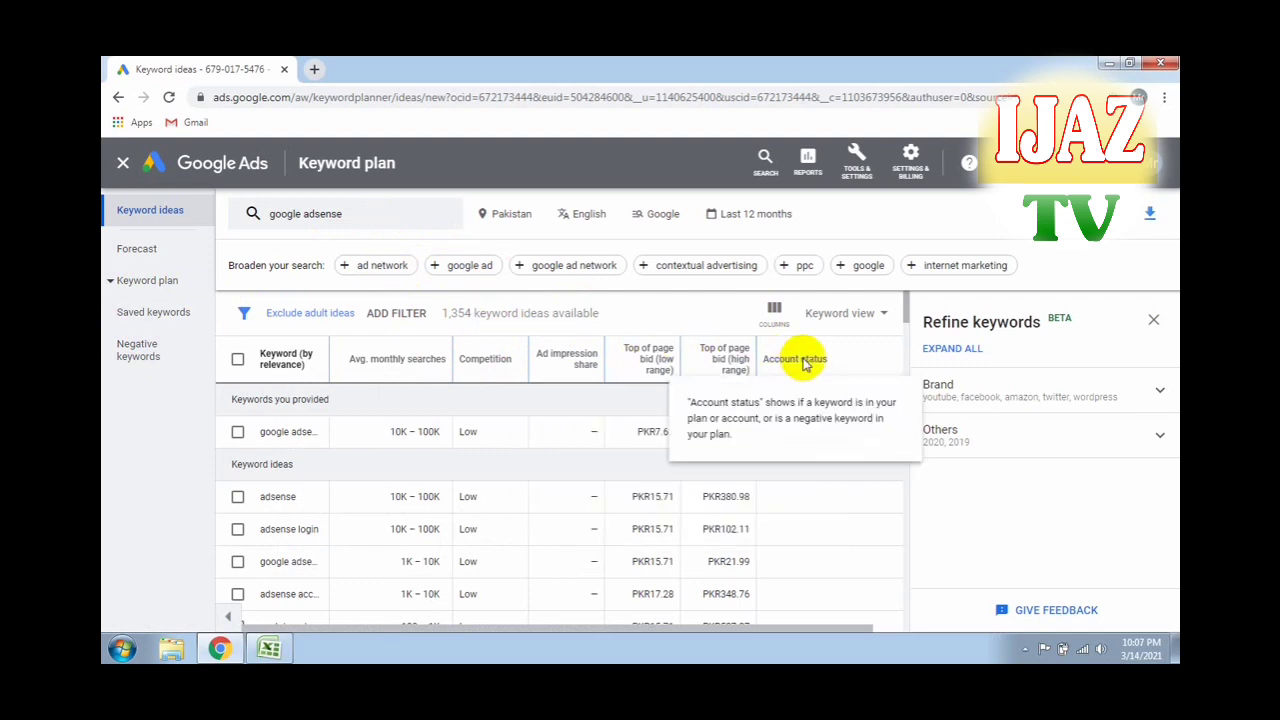
pyautogui.click(880, 320)
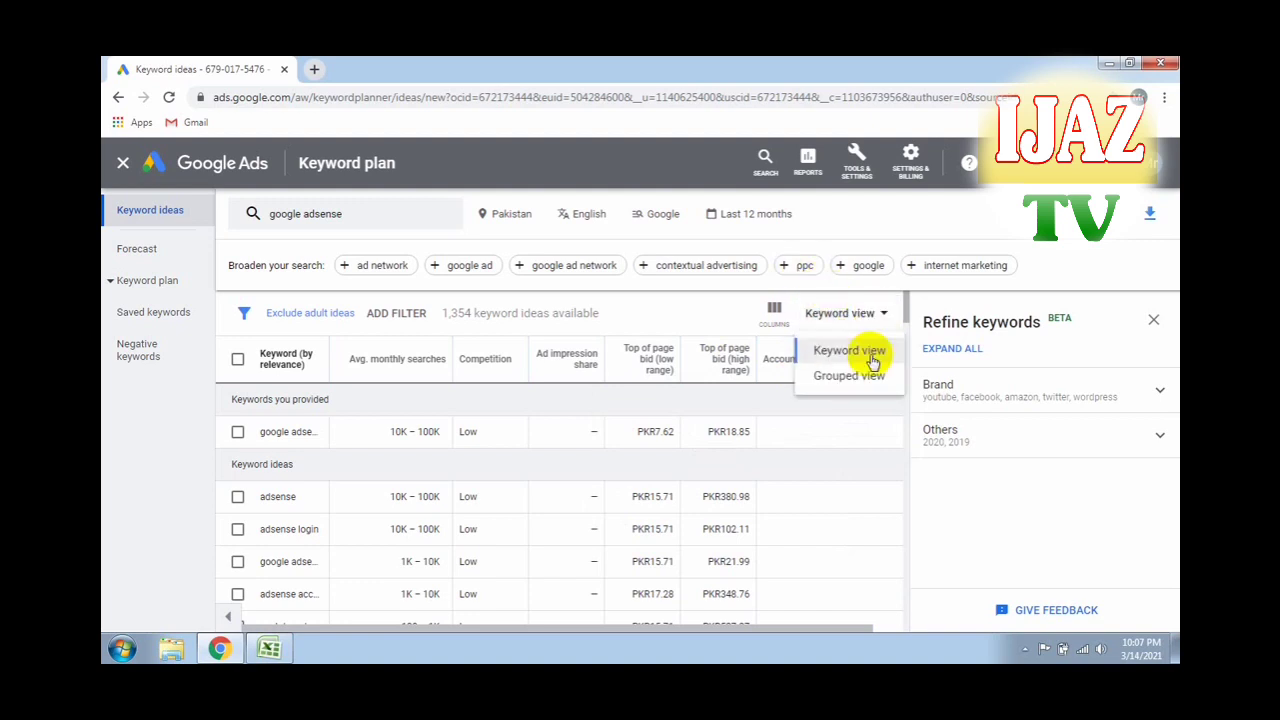
pyautogui.click(871, 397)
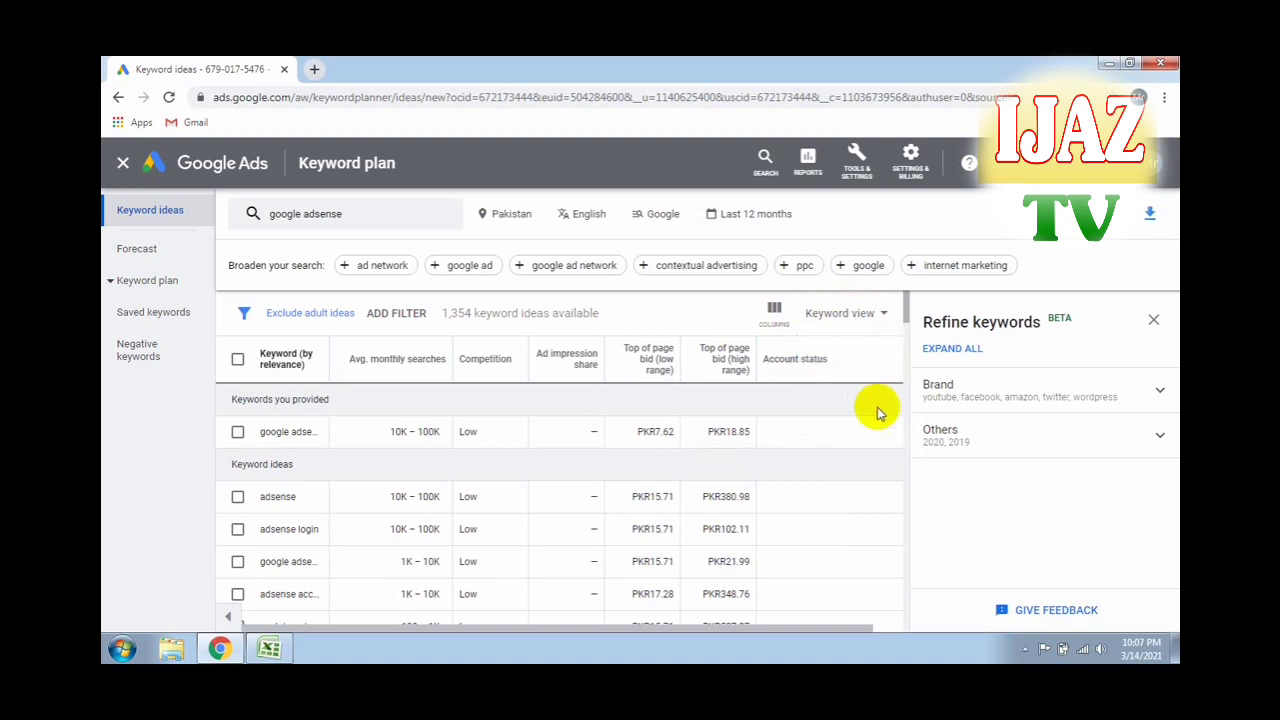
pyautogui.click(1023, 649)
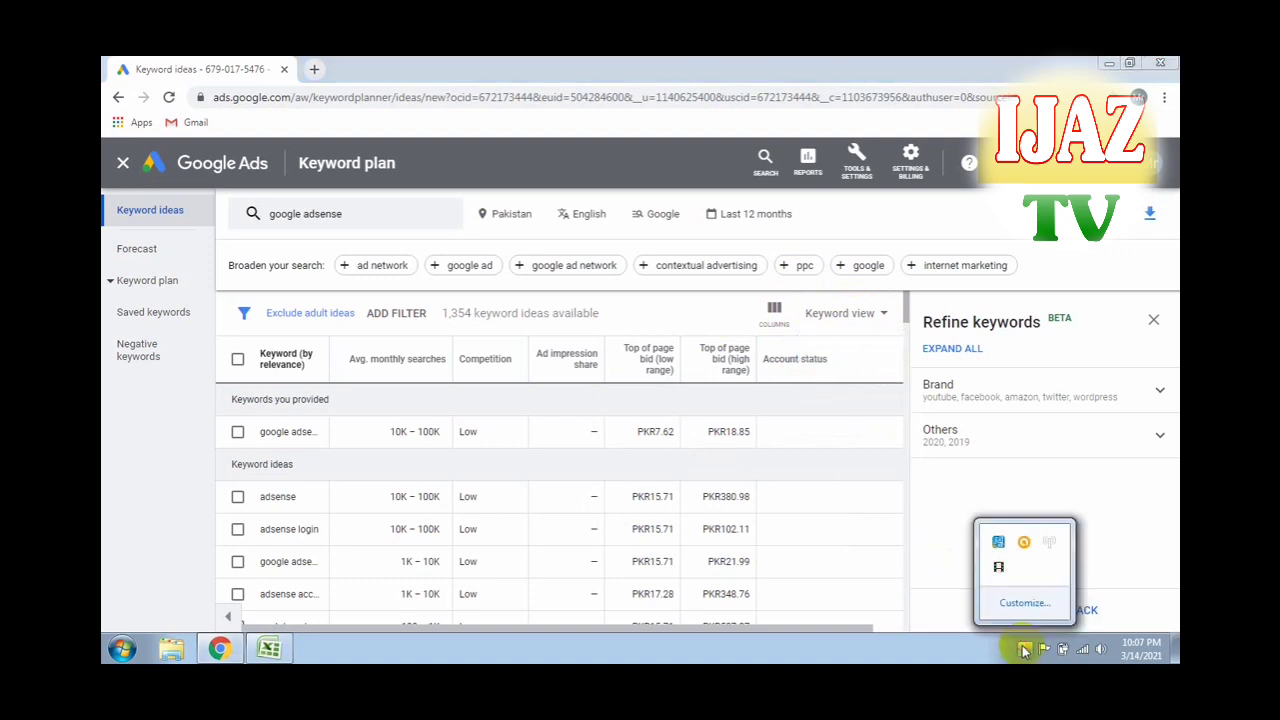